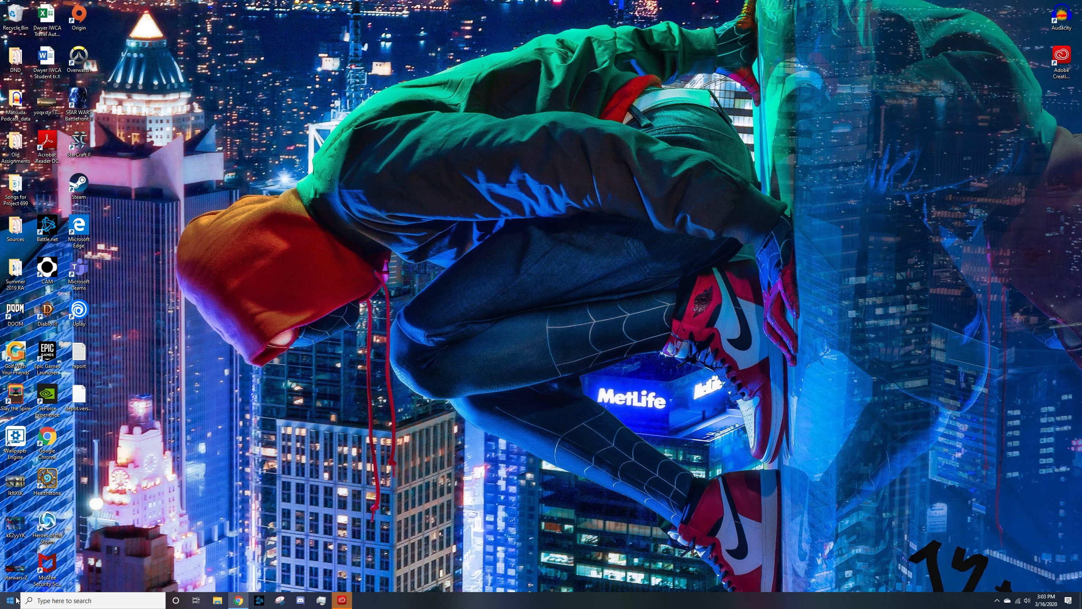
Search for the Camera app and pin it to the taskbar
left_click(17, 600)
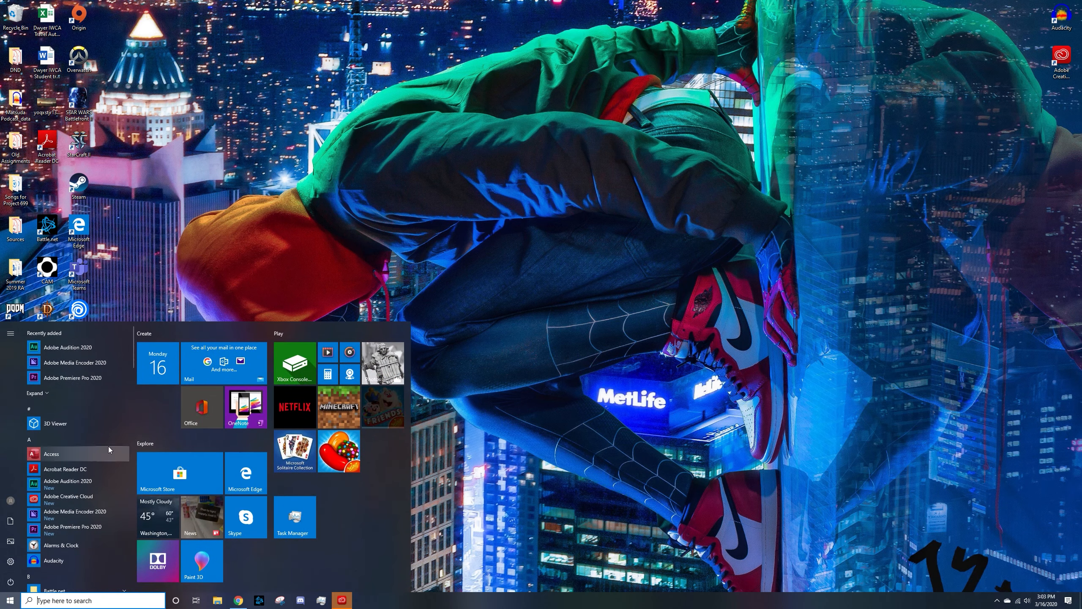
scroll(95, 457, "down", 3)
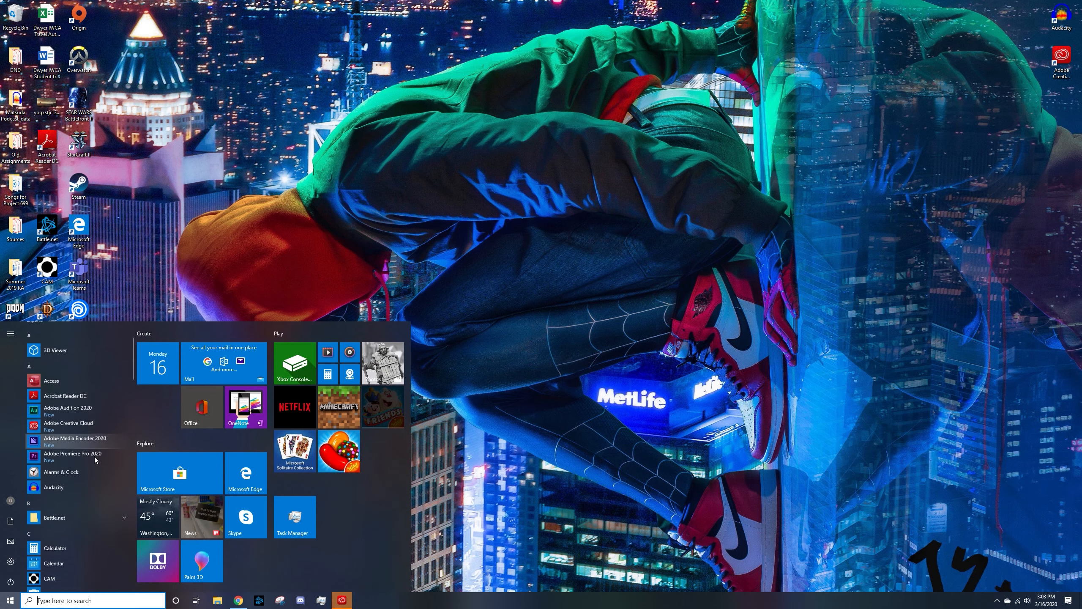
scroll(95, 457, "down", 1)
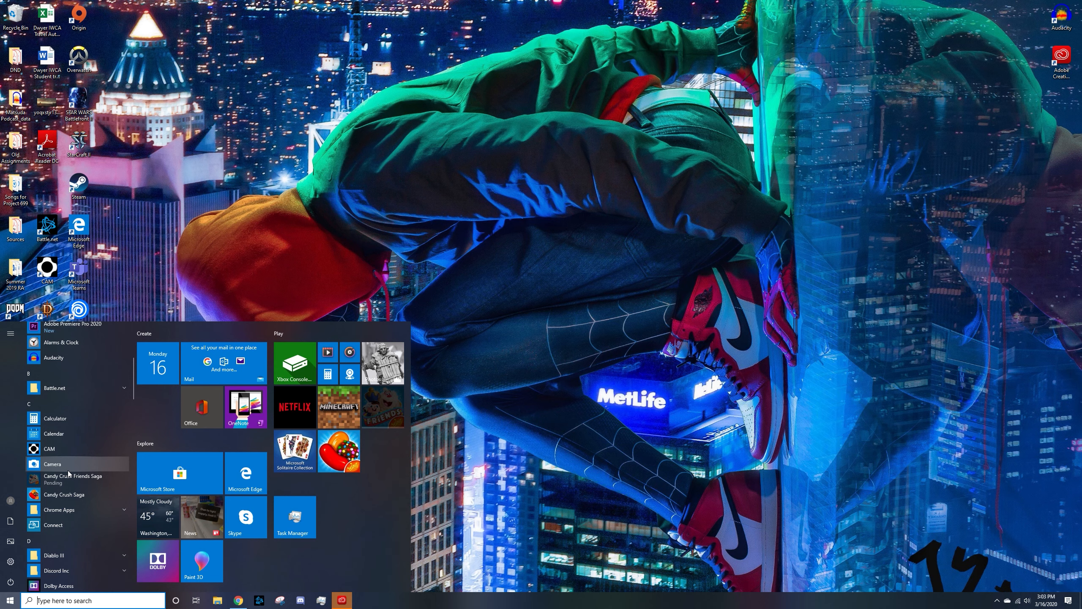
left_click(92, 599)
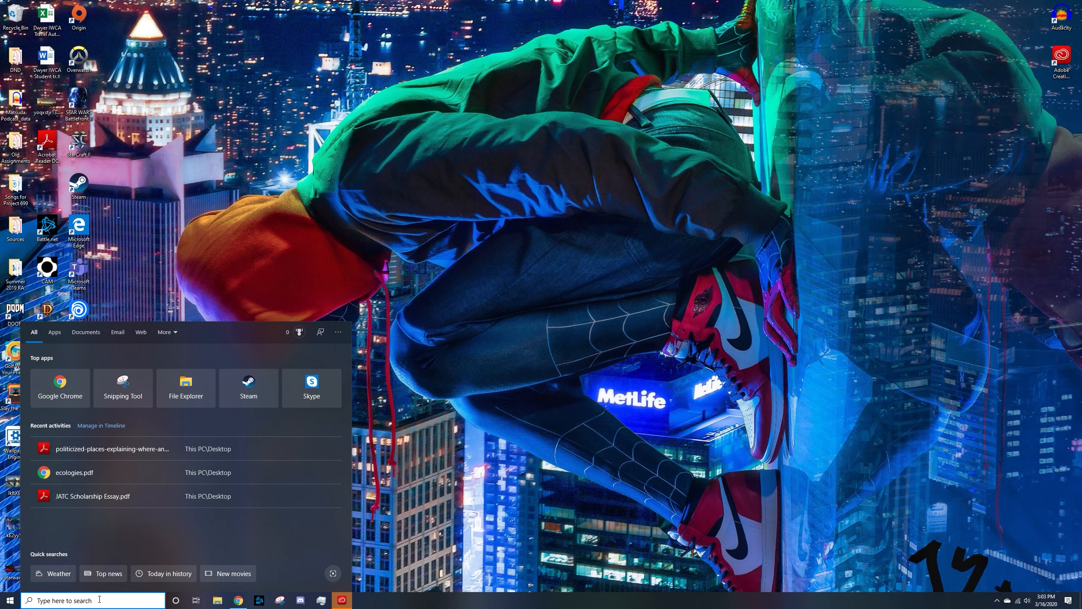
type("camera")
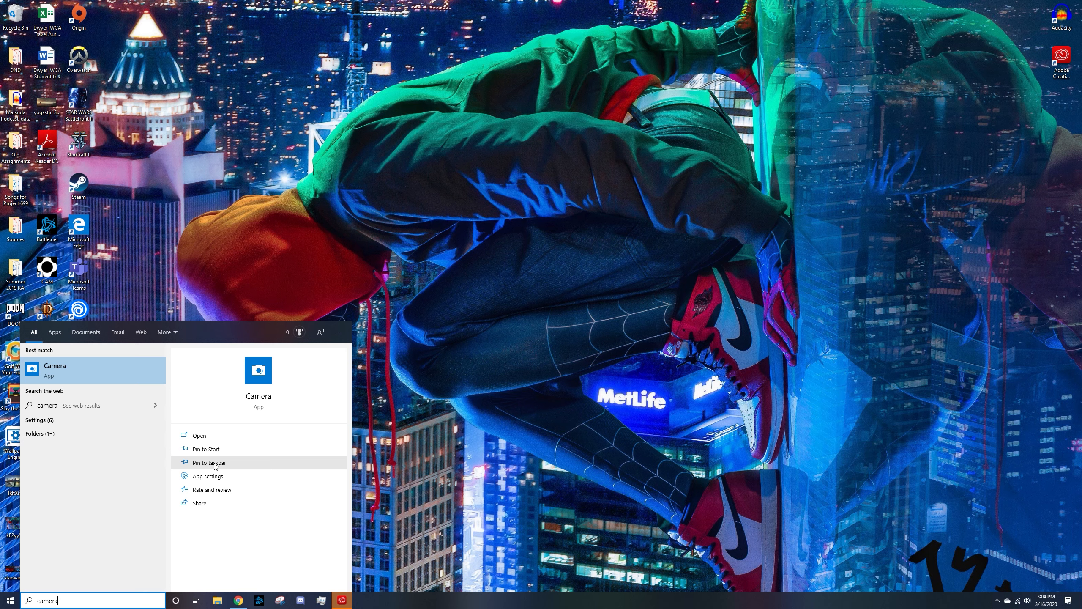
left_click(215, 464)
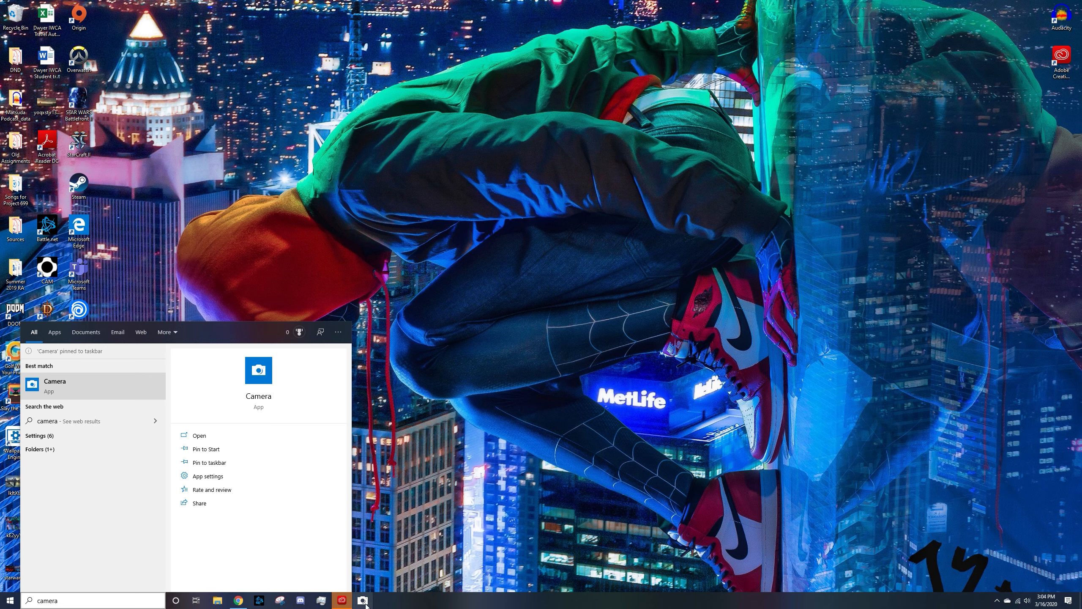
Launch Camera from the taskbar and switch it to video mode
left_click(390, 546)
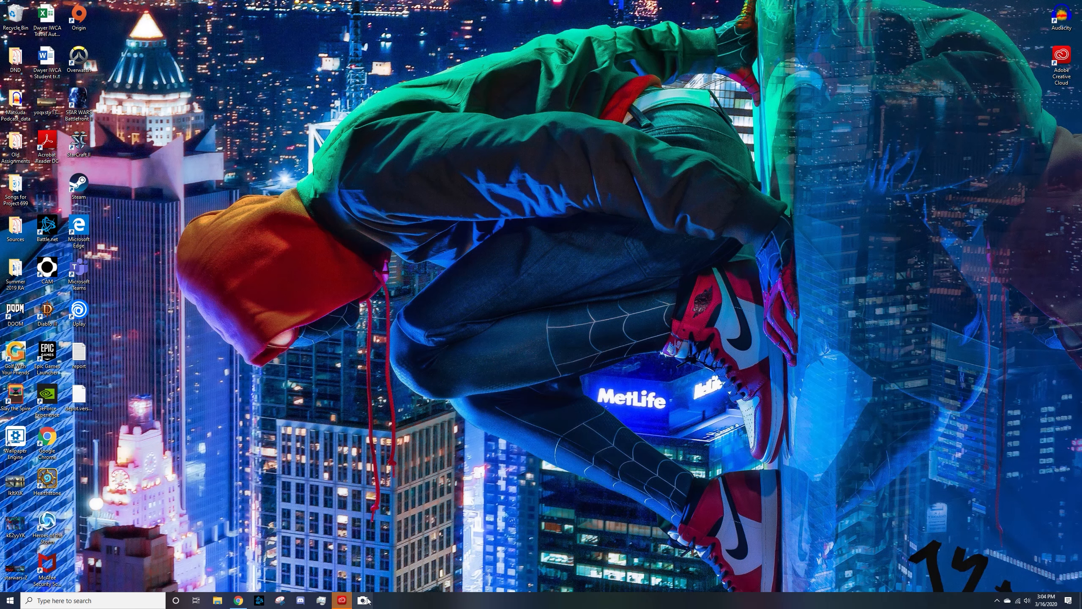
left_click(364, 601)
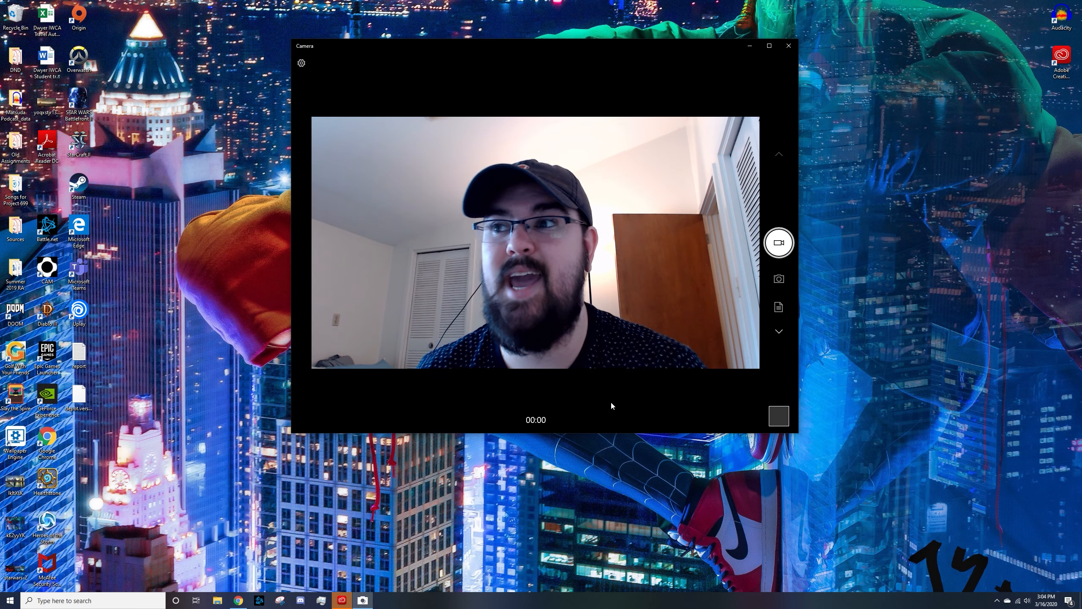
left_click(785, 284)
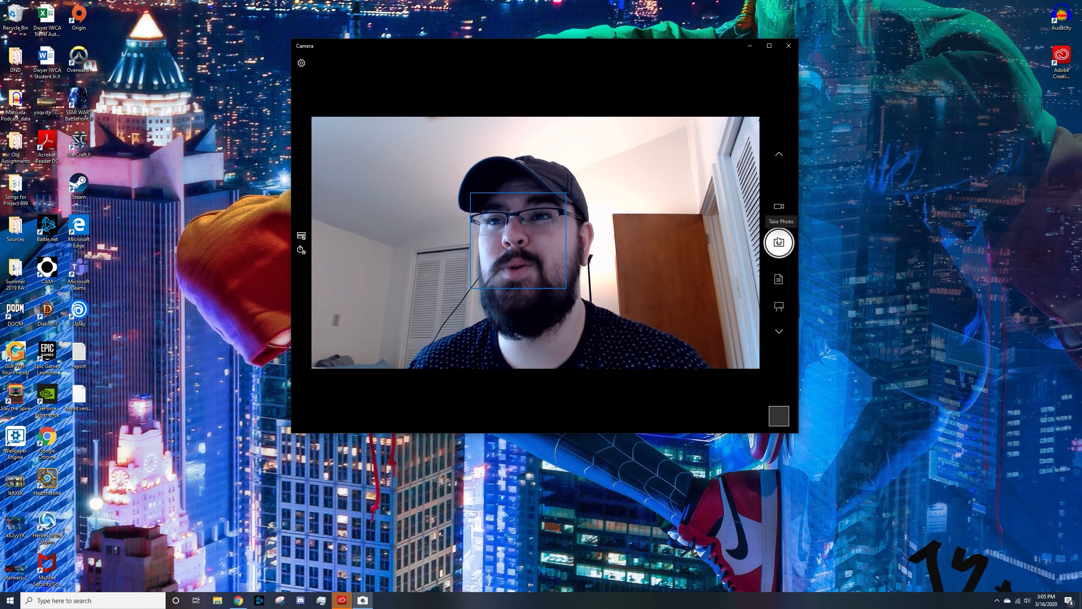
left_click(780, 213)
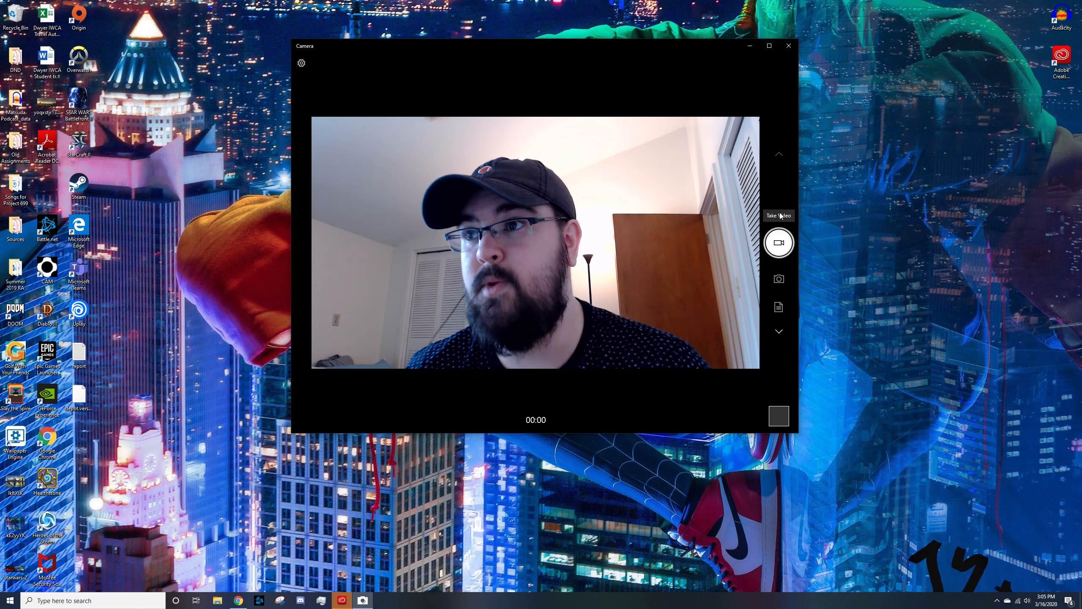
Record a webcam video clip of about 34 seconds and stop the recording
left_click(778, 244)
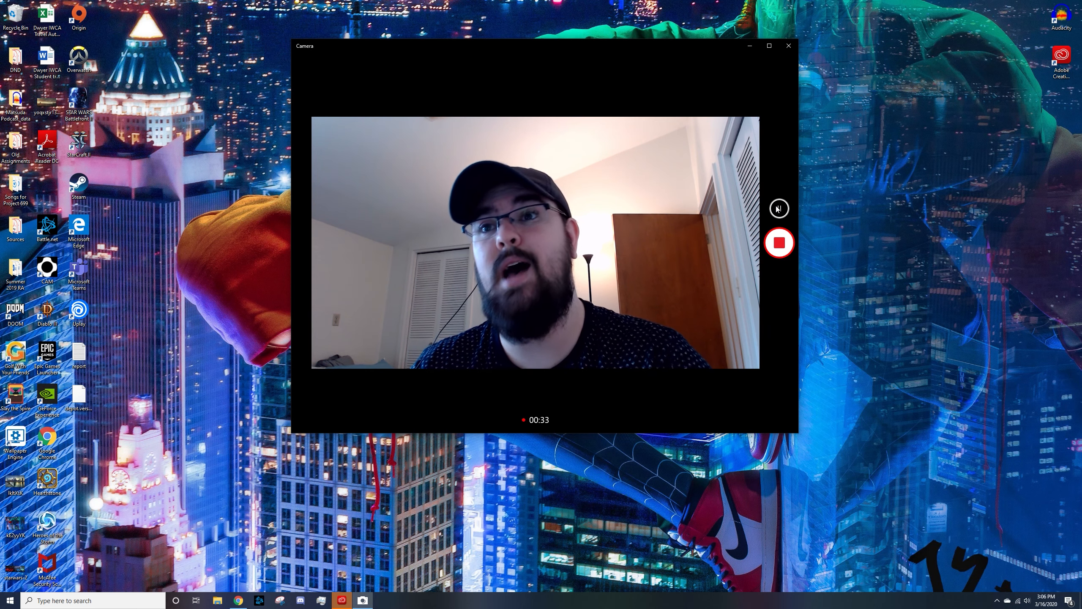
left_click(786, 243)
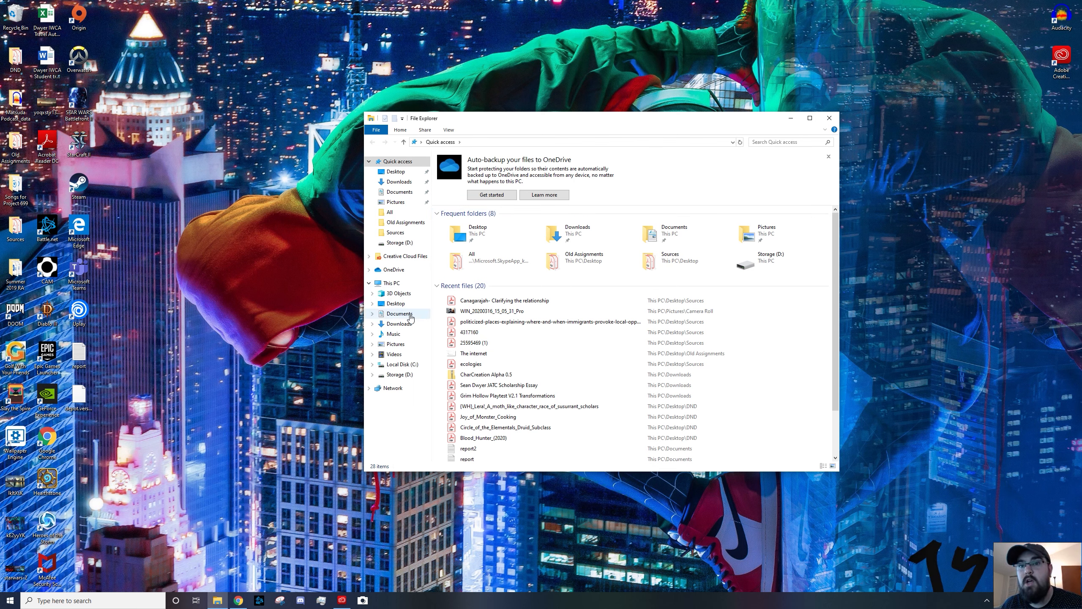
Open the recorded clip from the Pictures Camera Roll folder, play it and pause playback
left_click(401, 345)
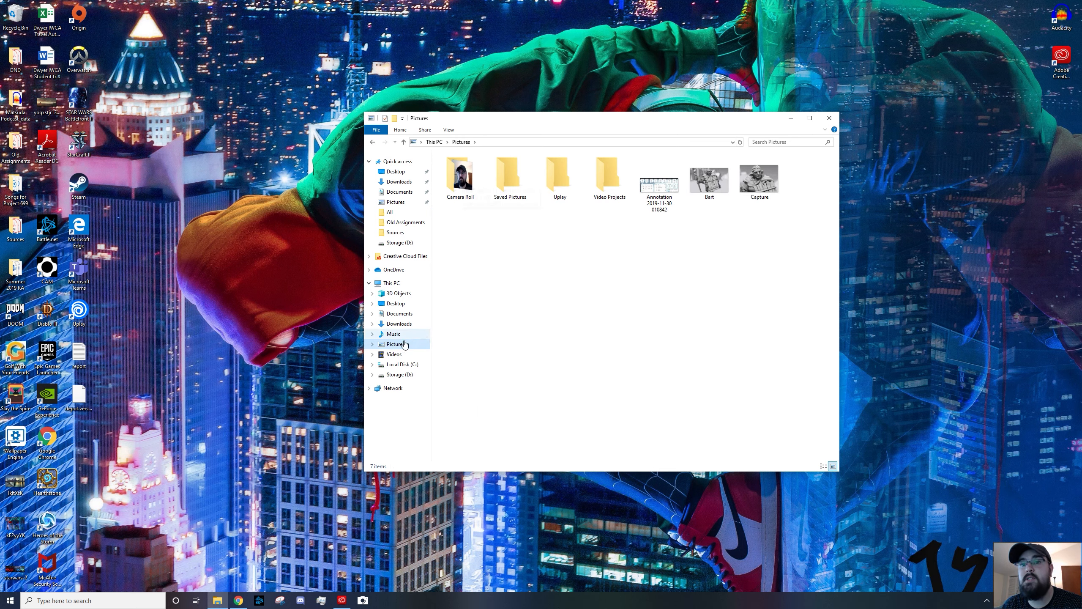
left_click(402, 354)
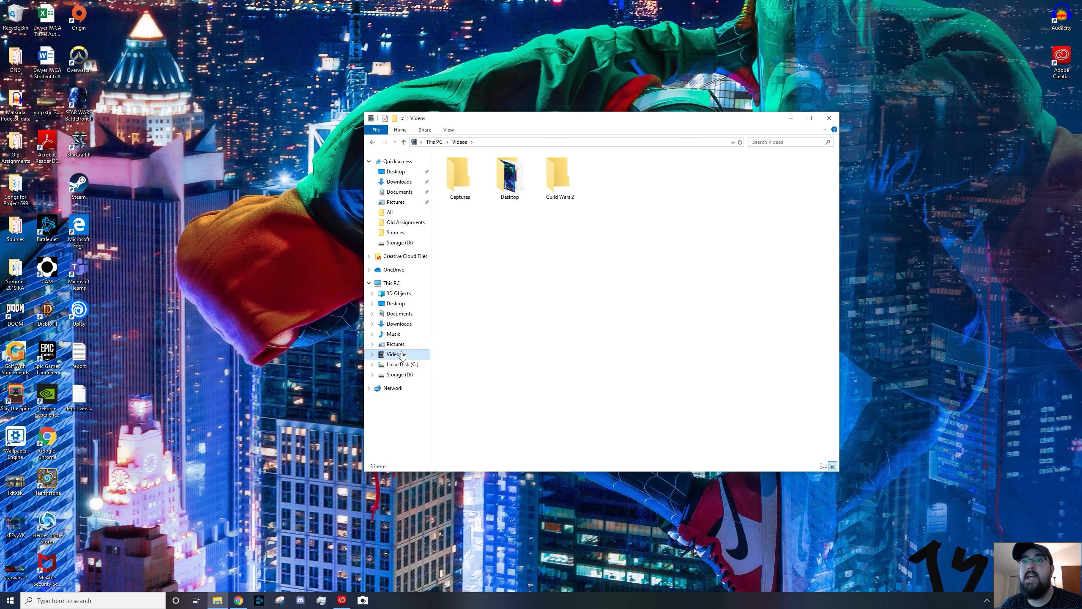
double_click(459, 177)
left_click(371, 143)
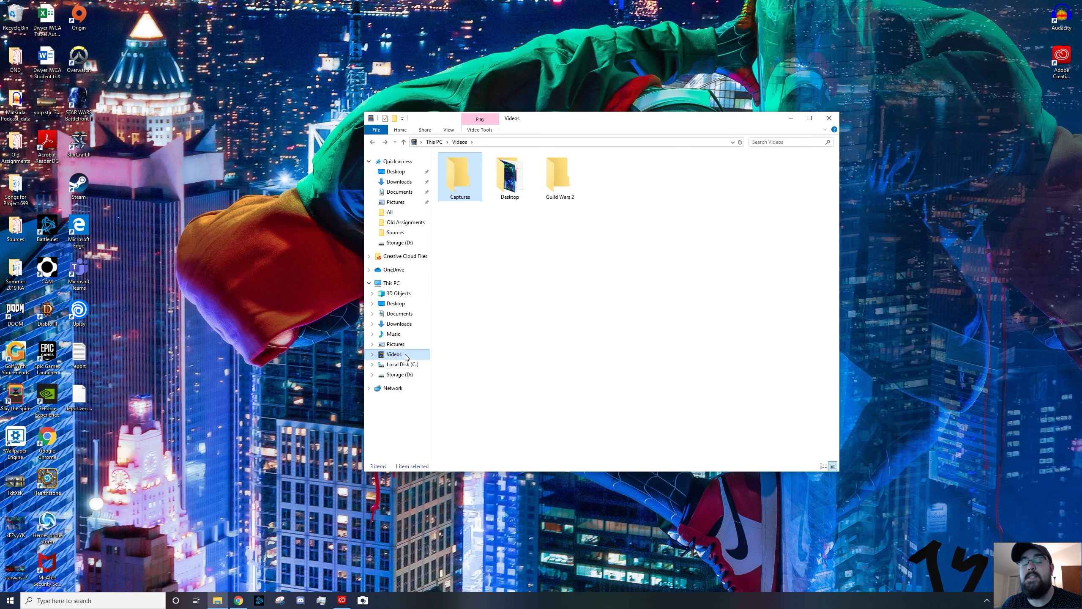
left_click(402, 349)
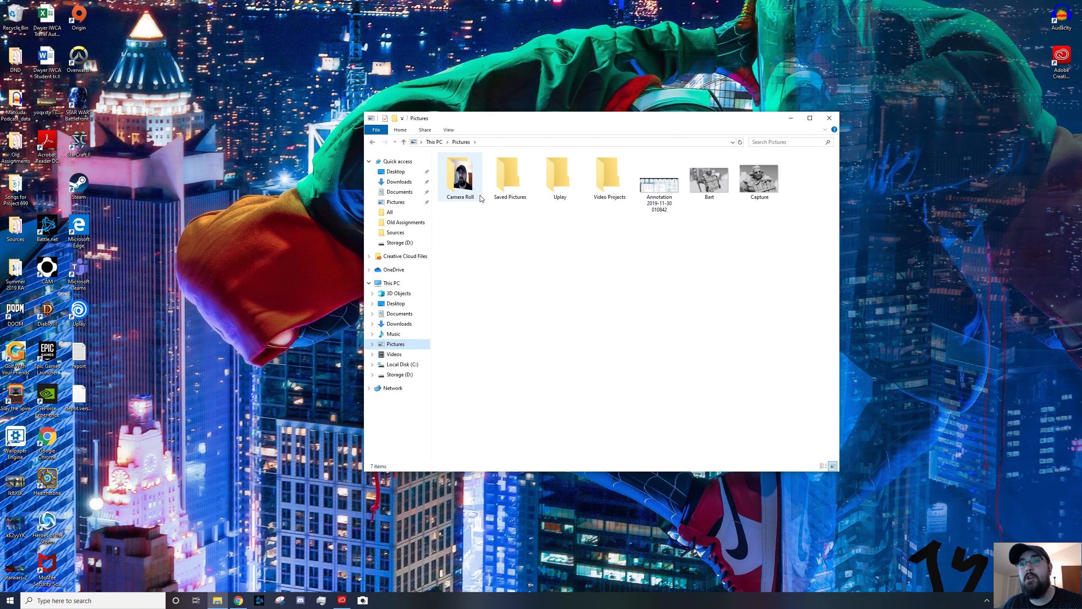
double_click(476, 190)
double_click(475, 189)
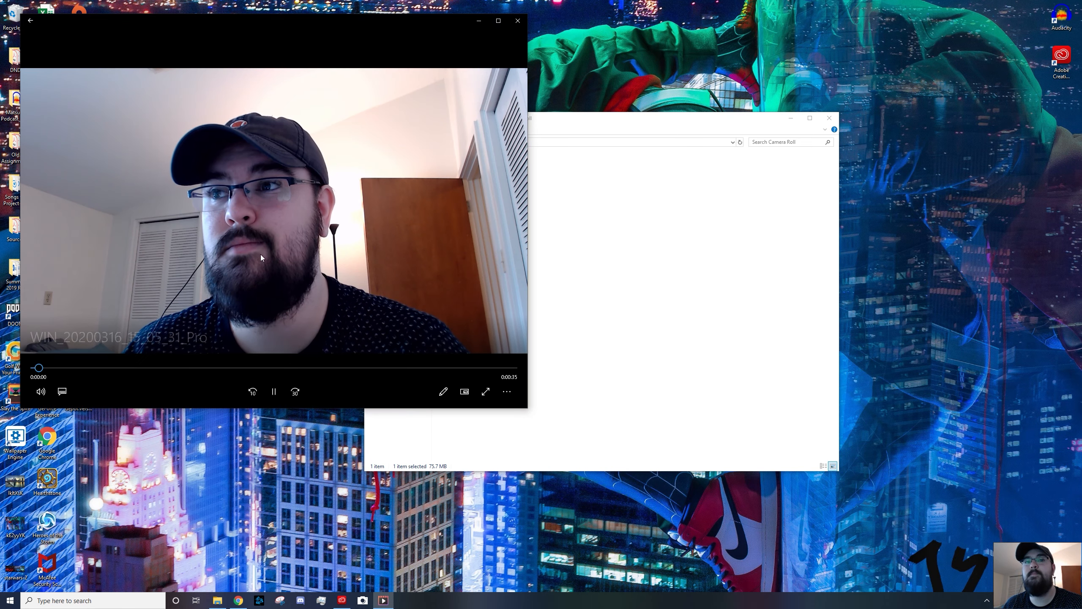
left_click(274, 391)
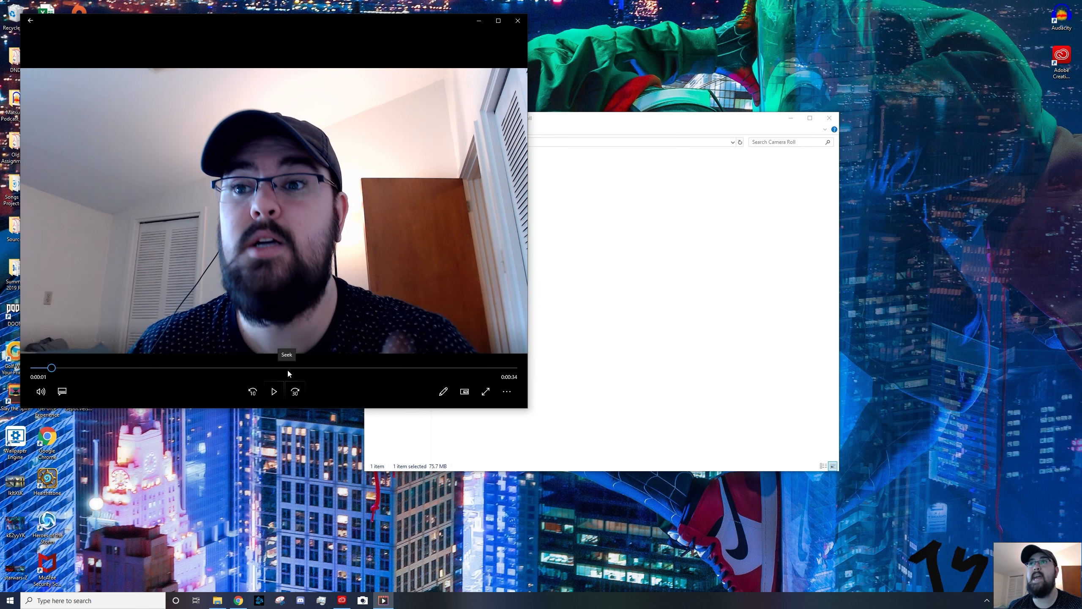
left_click_drag(322, 21, 641, 45)
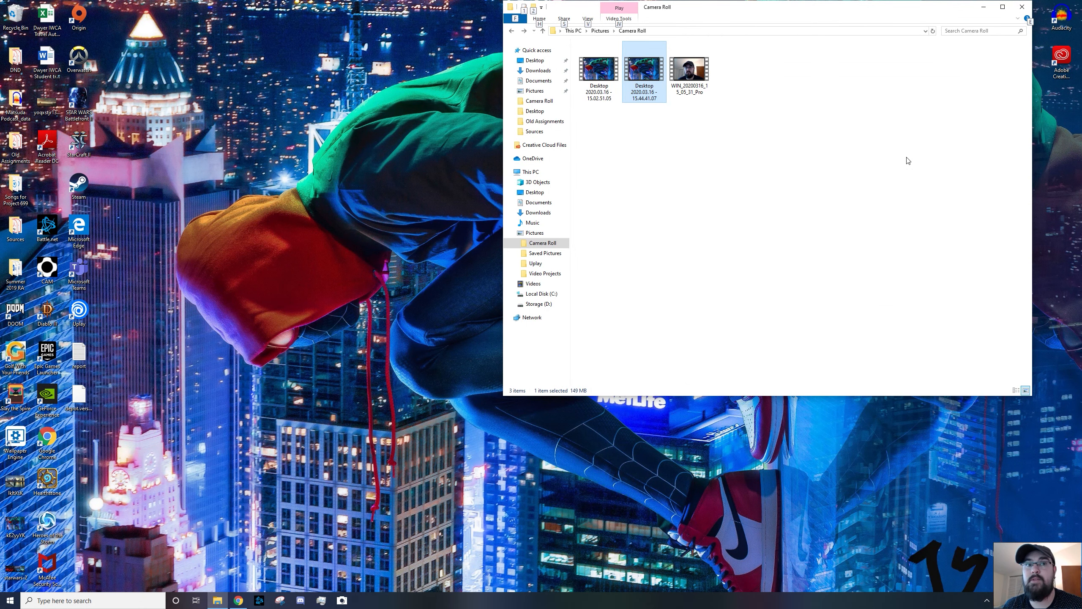
double_click(1061, 62)
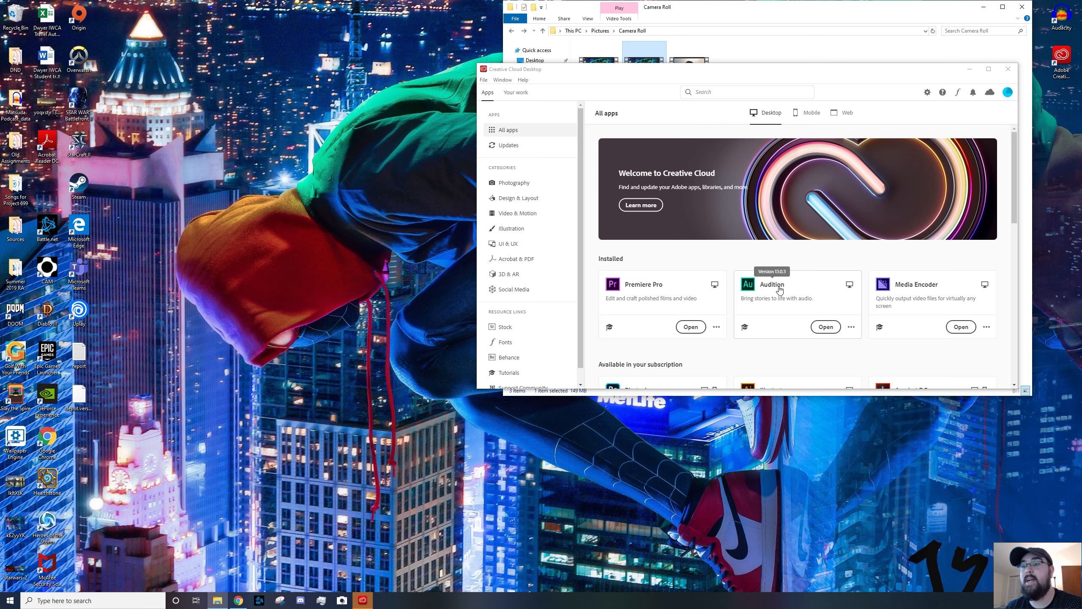
left_click(969, 73)
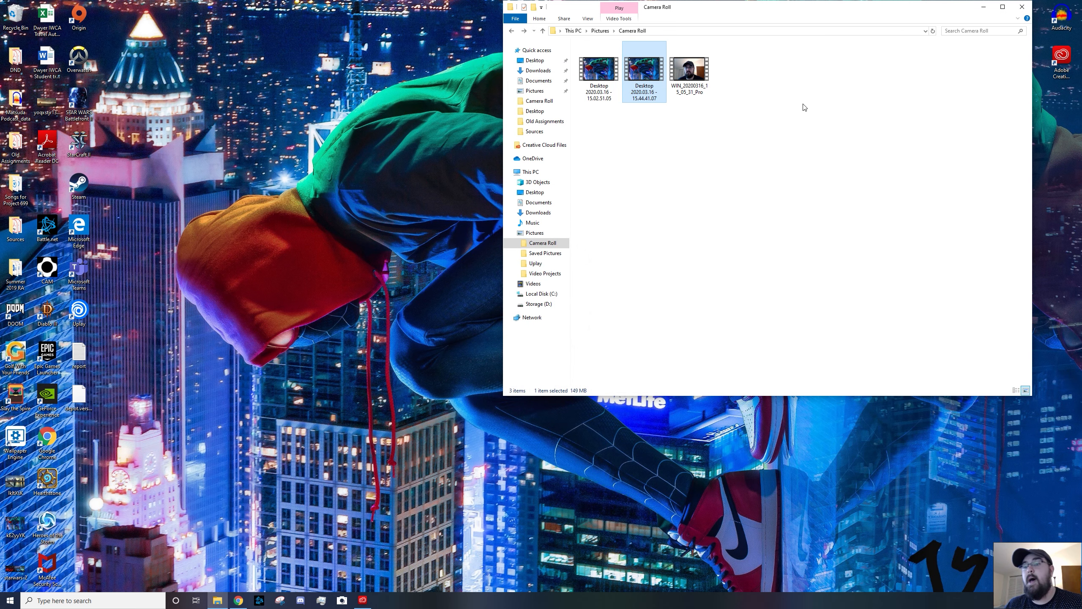
Search for the Video Editor app and pin it to the taskbar
left_click(67, 600)
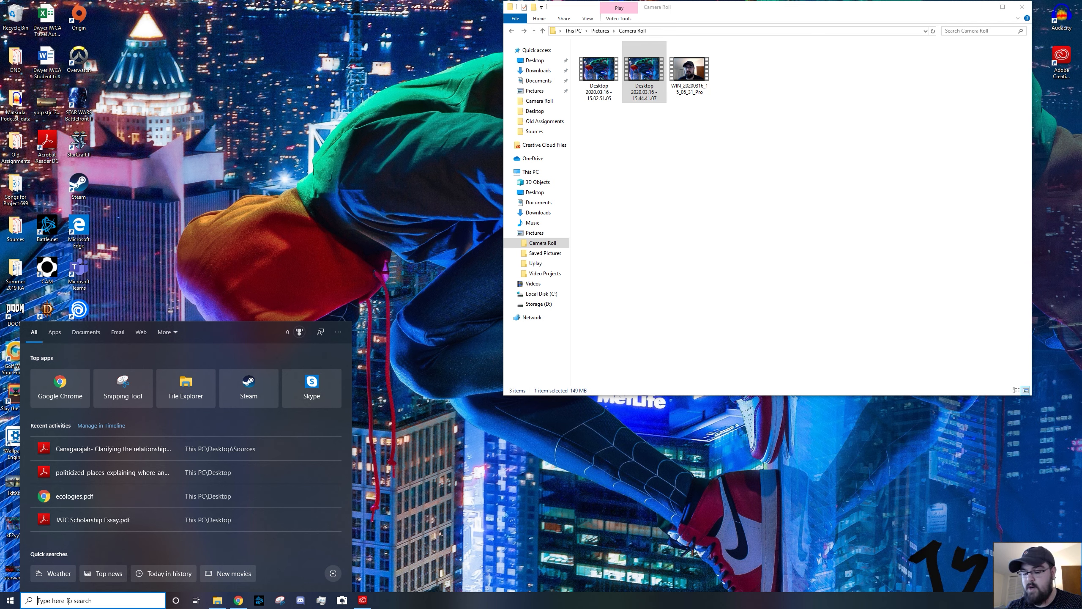
type("vidoe")
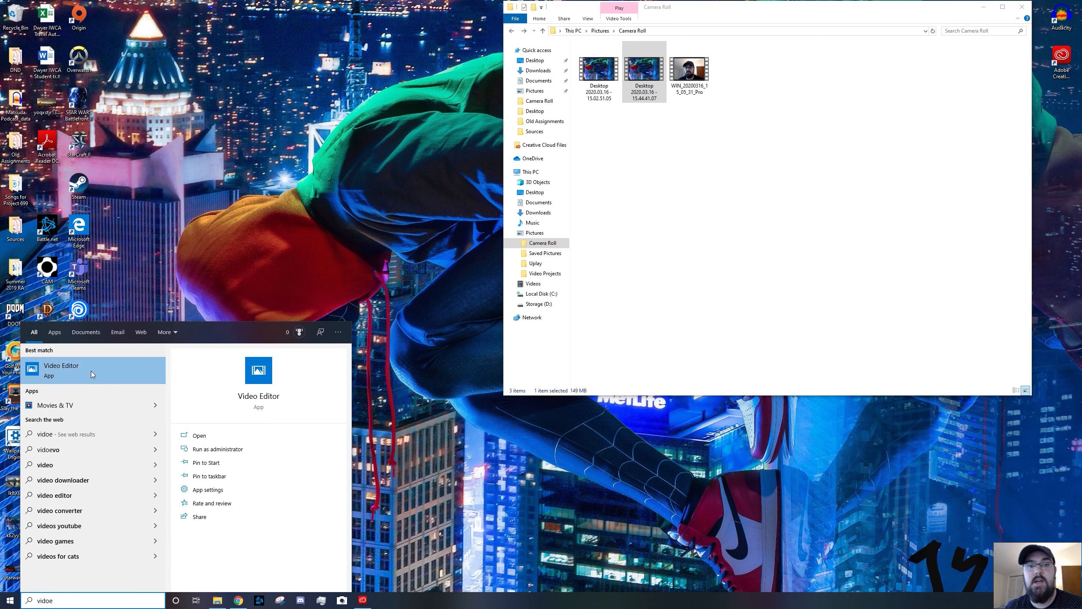
left_click(207, 476)
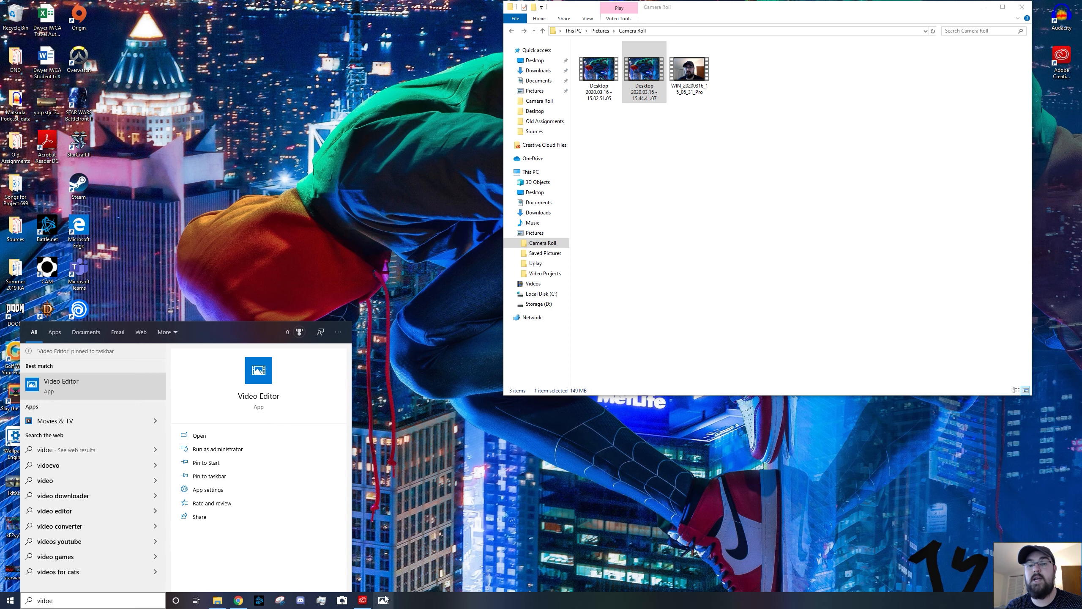
Launch Video Editor and arrange its window beside File Explorer
left_click(93, 390)
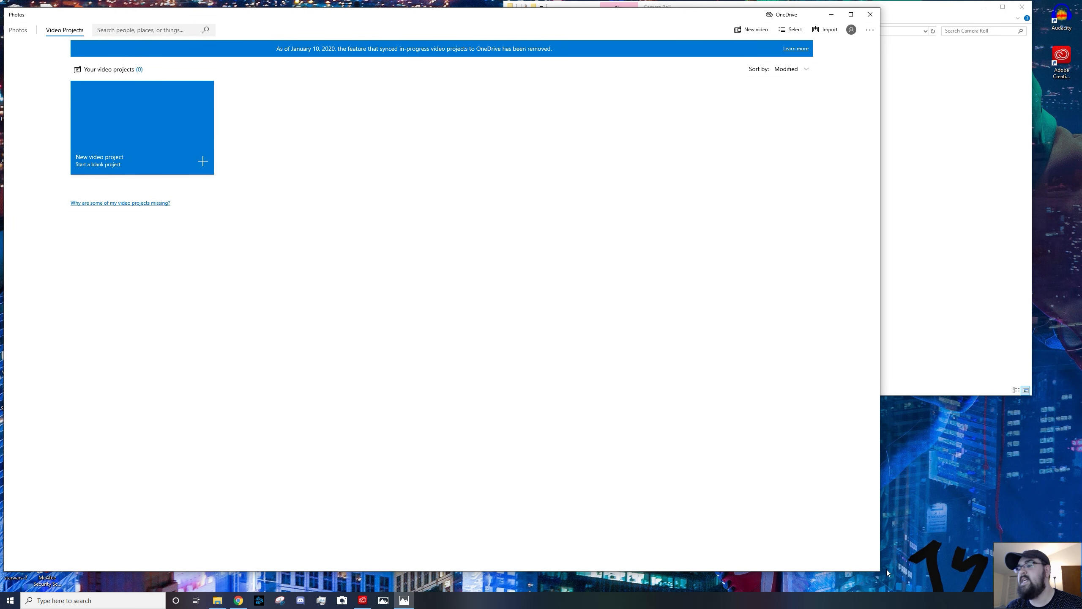
left_click_drag(881, 572, 689, 514)
left_click_drag(810, 7, 860, 29)
left_click_drag(553, 22, 689, 9)
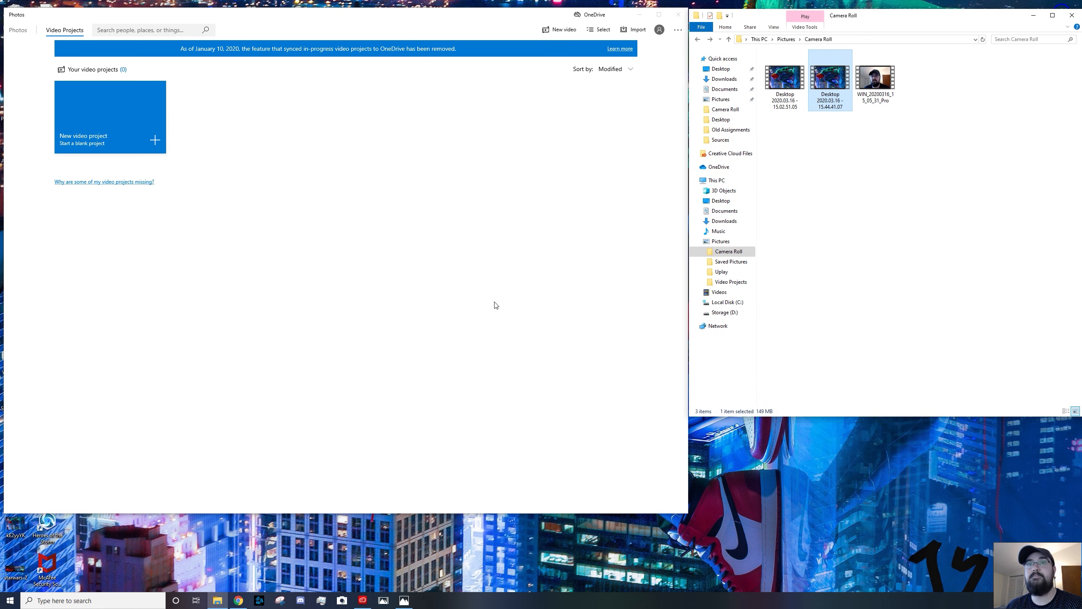
Start a new video project named Video Editing
left_click(149, 138)
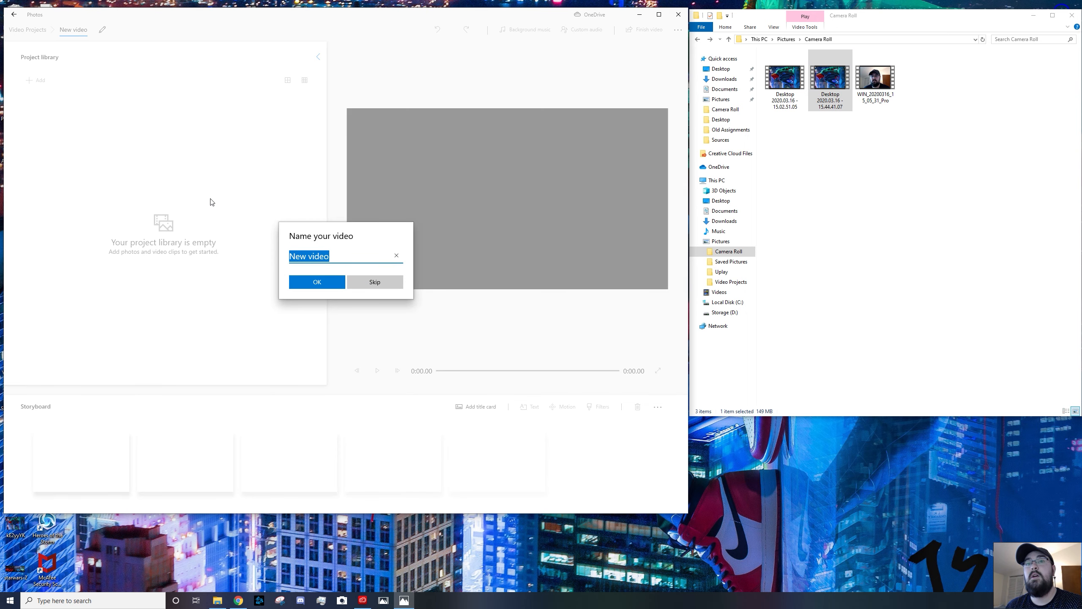
type("Video Editing")
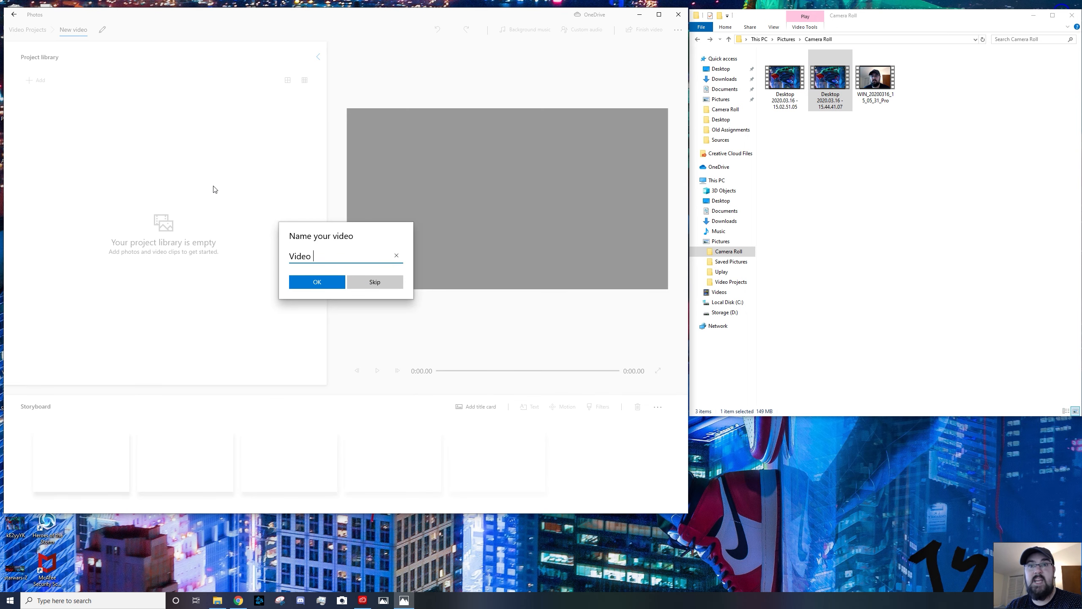
key("Return")
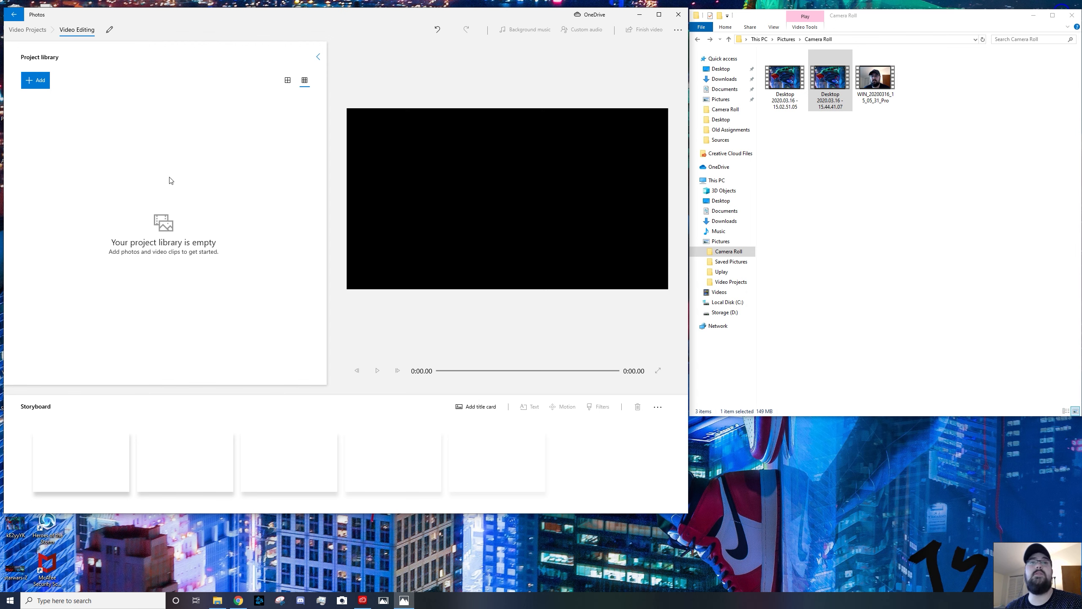
left_click(46, 81)
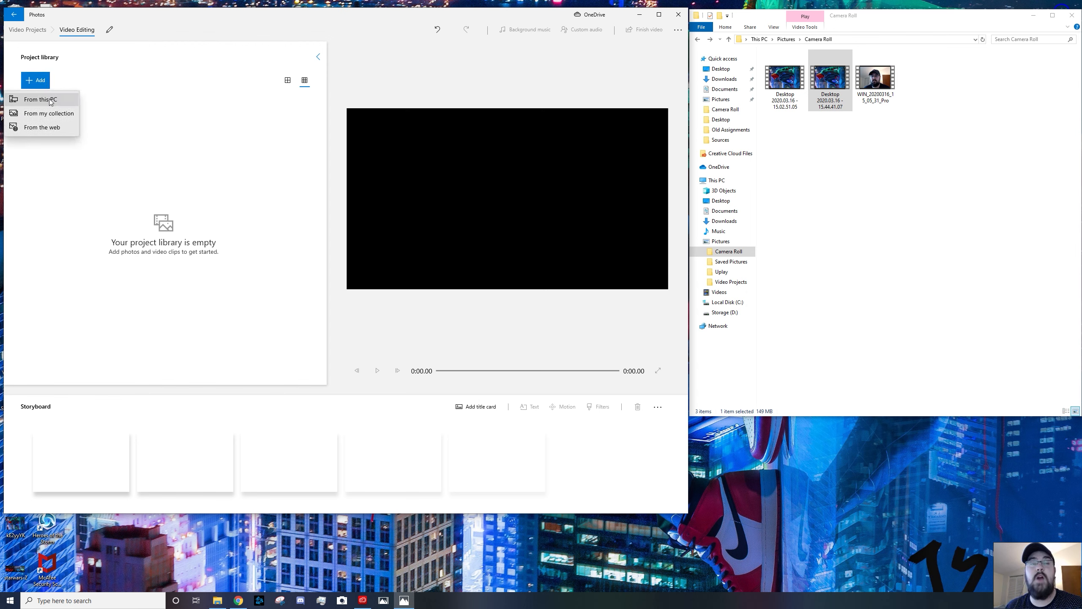
left_click(50, 99)
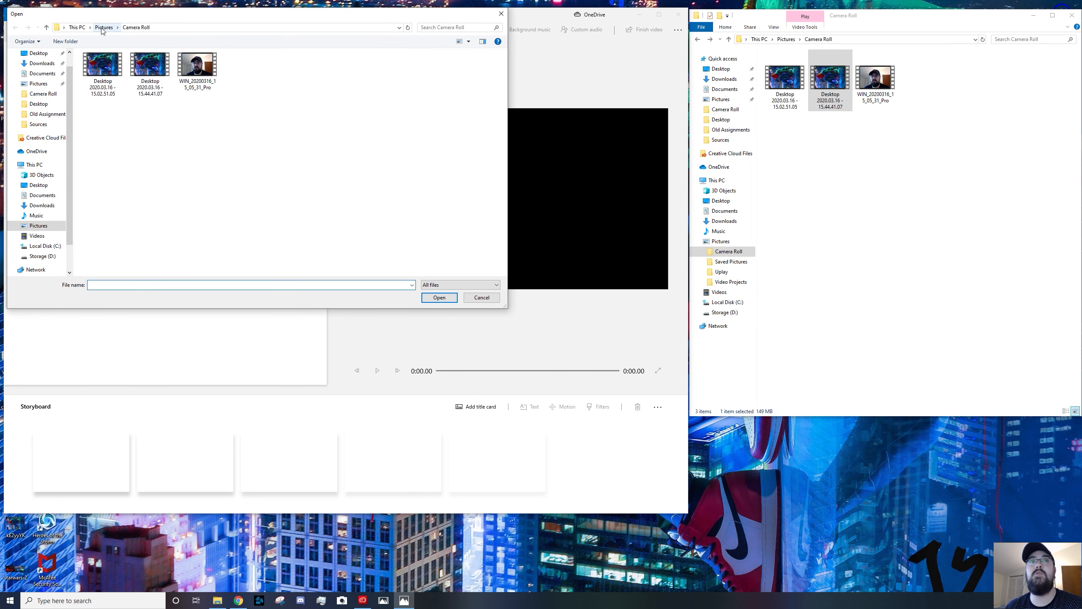
left_click(78, 28)
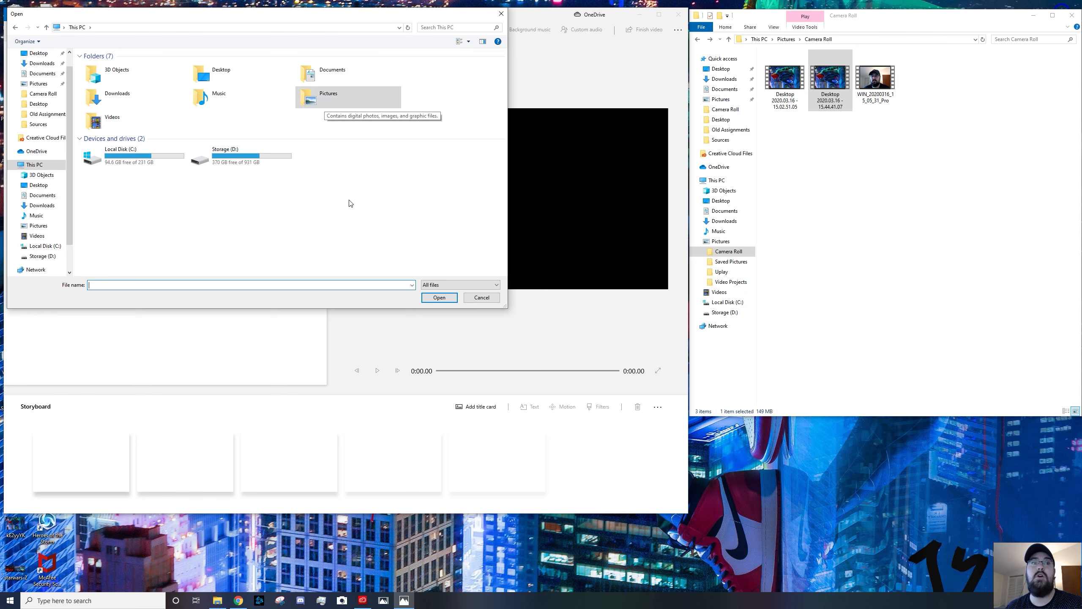
left_click(47, 227)
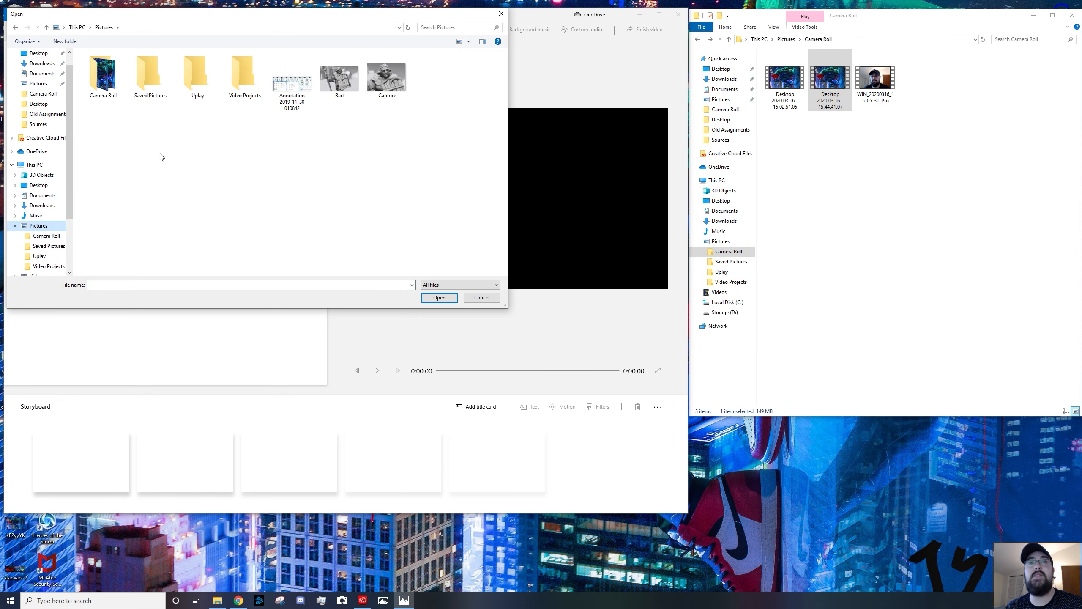
double_click(106, 77)
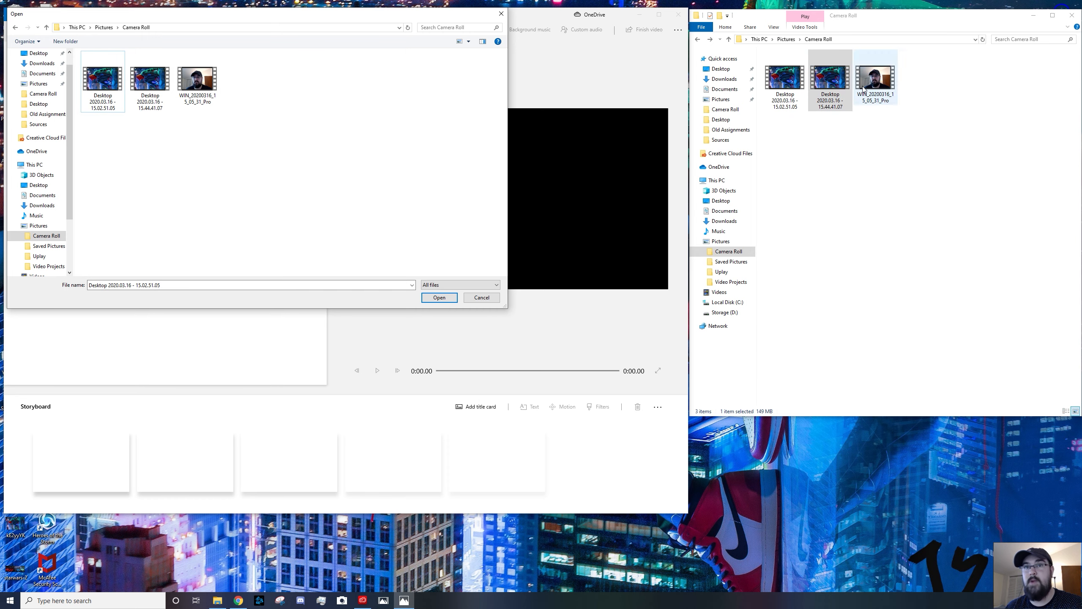
left_click(500, 15)
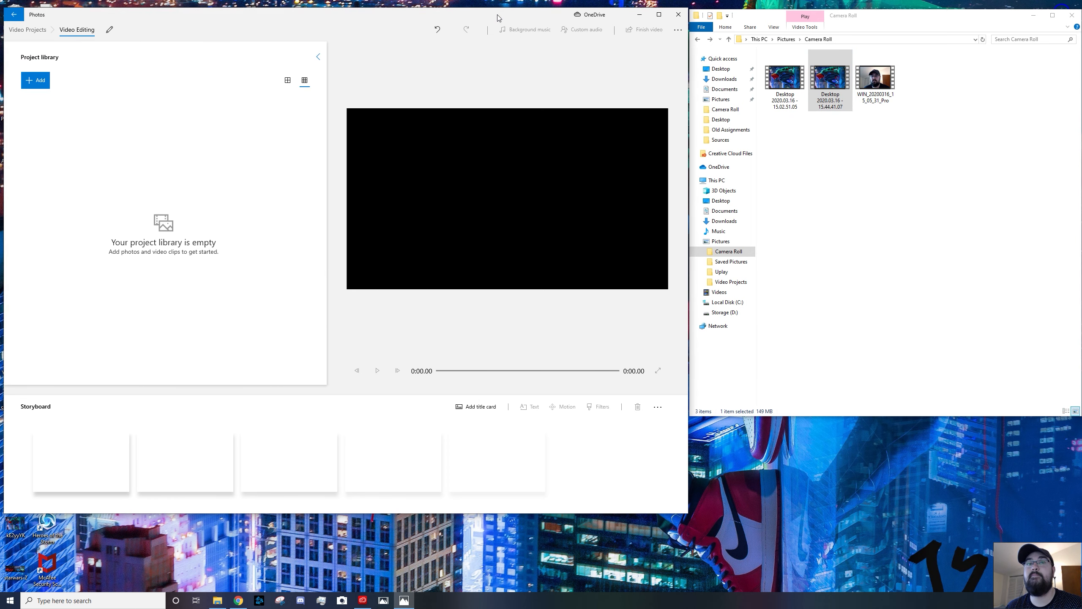
left_click(48, 81)
left_click(47, 98)
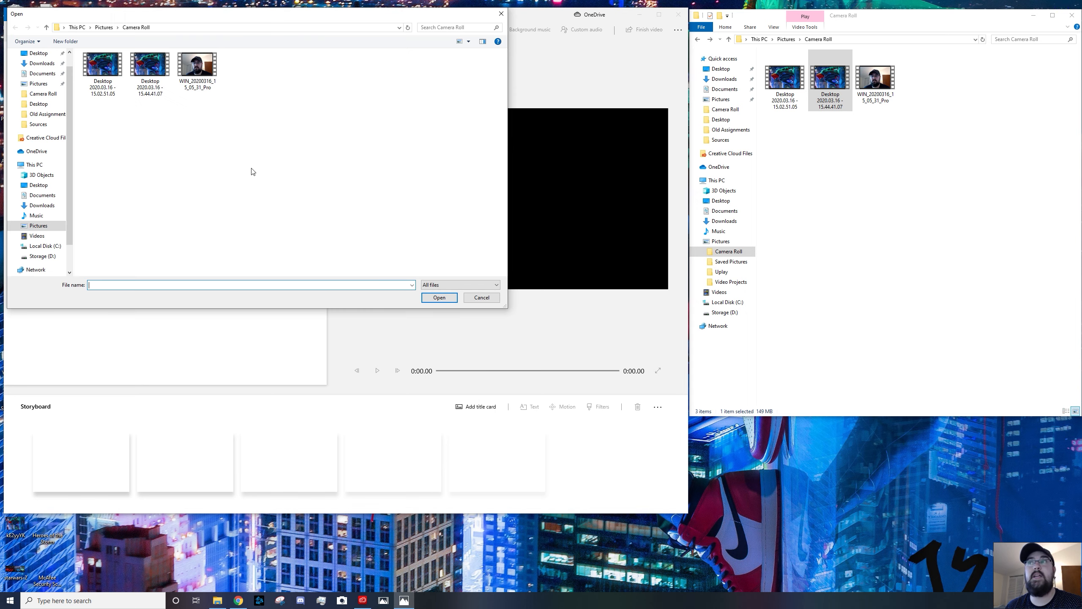
left_click(152, 70)
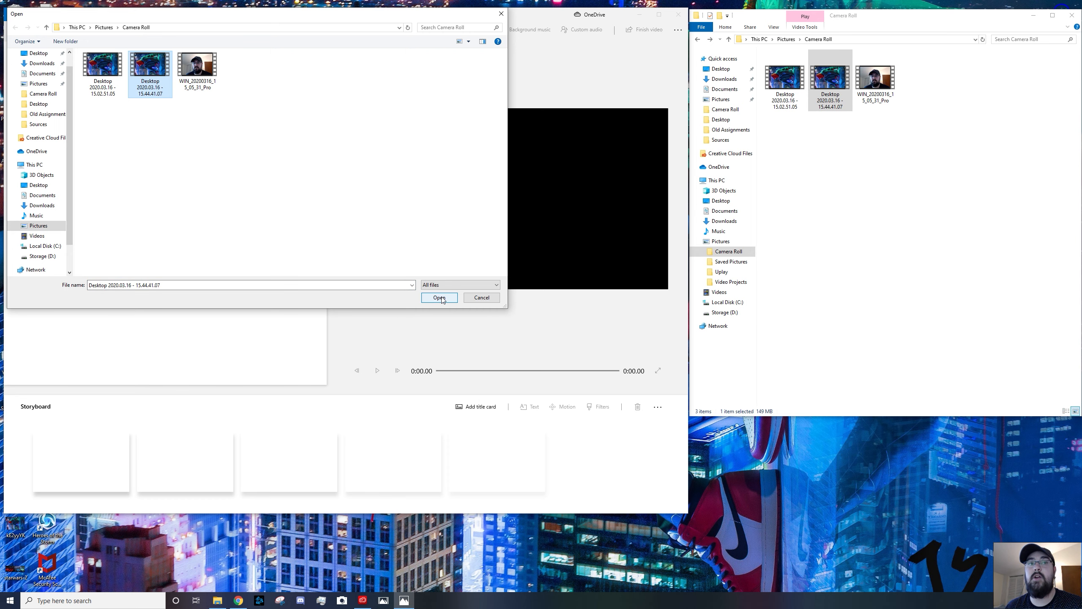
left_click(482, 297)
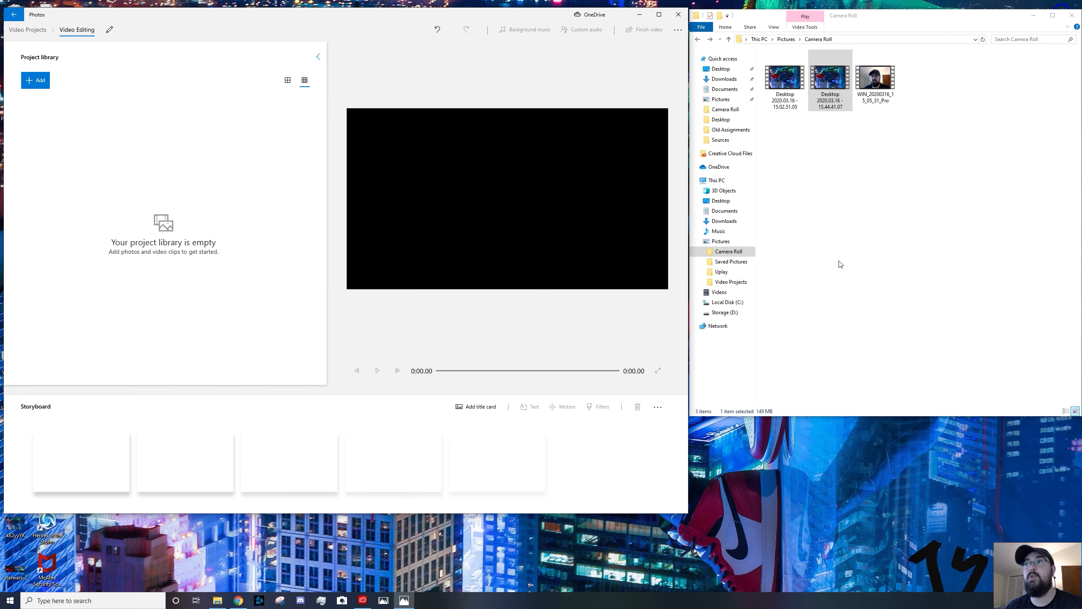
Import the Desktop 2020.03.16 - 15.44.41.07 clip into the project library and place it in the storyboard
left_click(829, 114)
left_click_drag(837, 79, 110, 154)
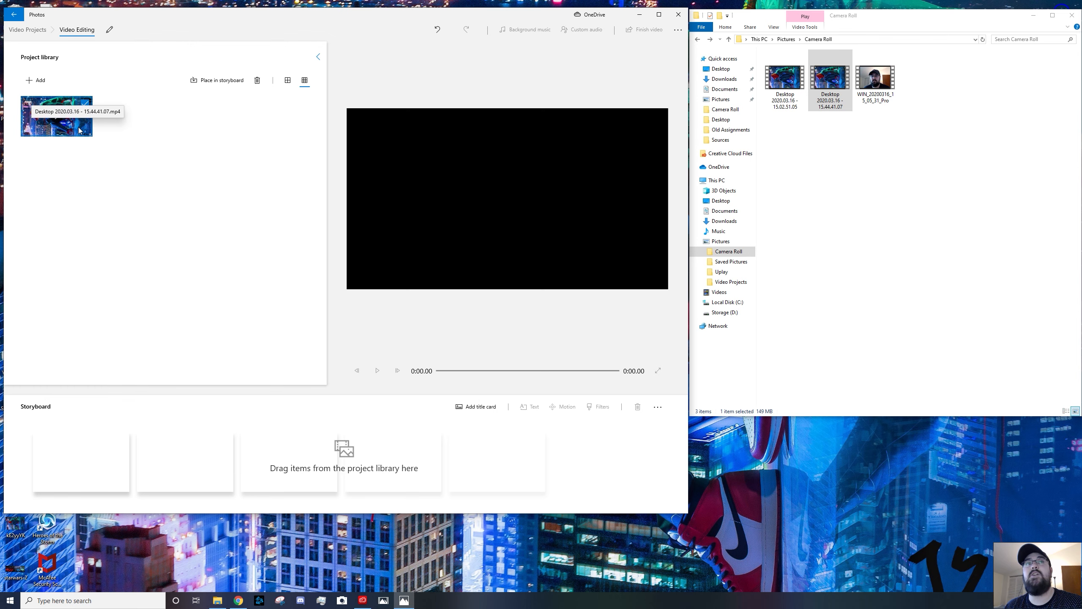
left_click_drag(78, 131, 106, 474)
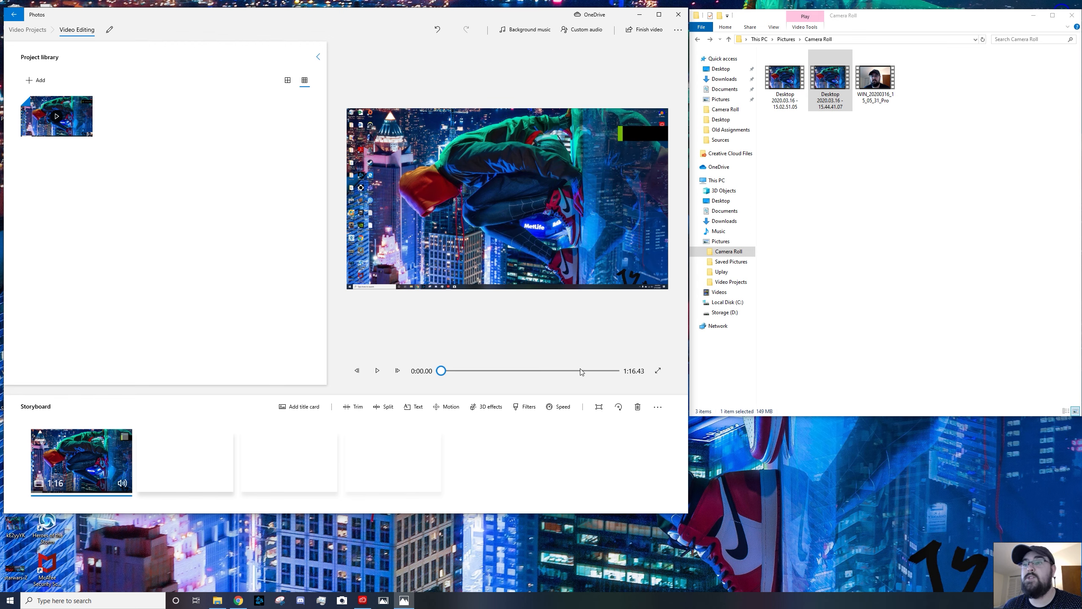
Preview the end of the clip in the storyboard by scrubbing and playing it
mouse_move(580, 371)
left_mouse_down()
mouse_move(612, 380)
mouse_move(599, 379)
left_mouse_up()
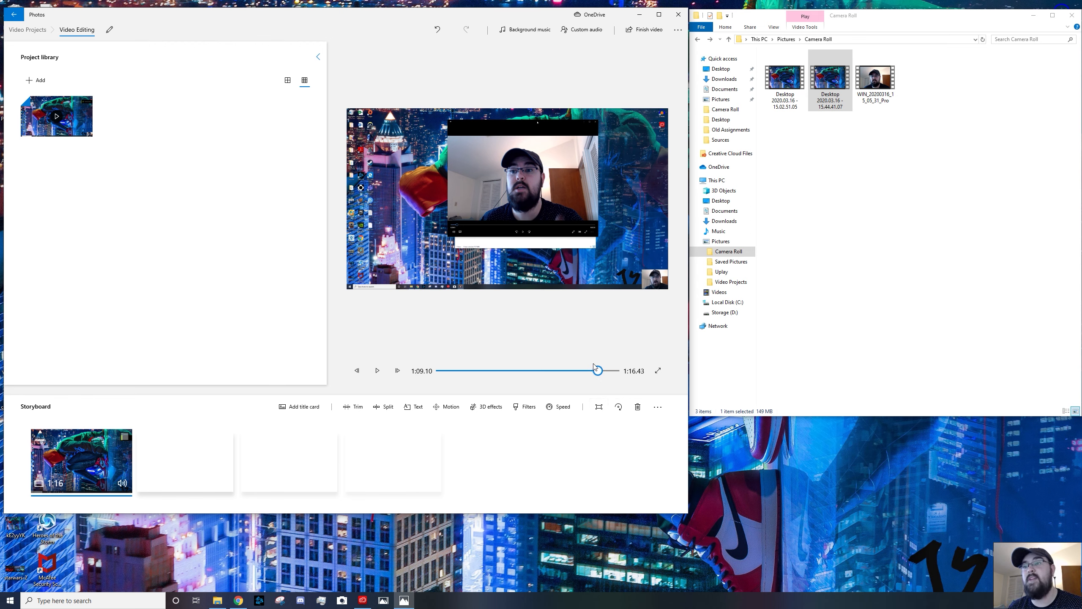
left_click_drag(601, 370, 598, 332)
left_click(379, 367)
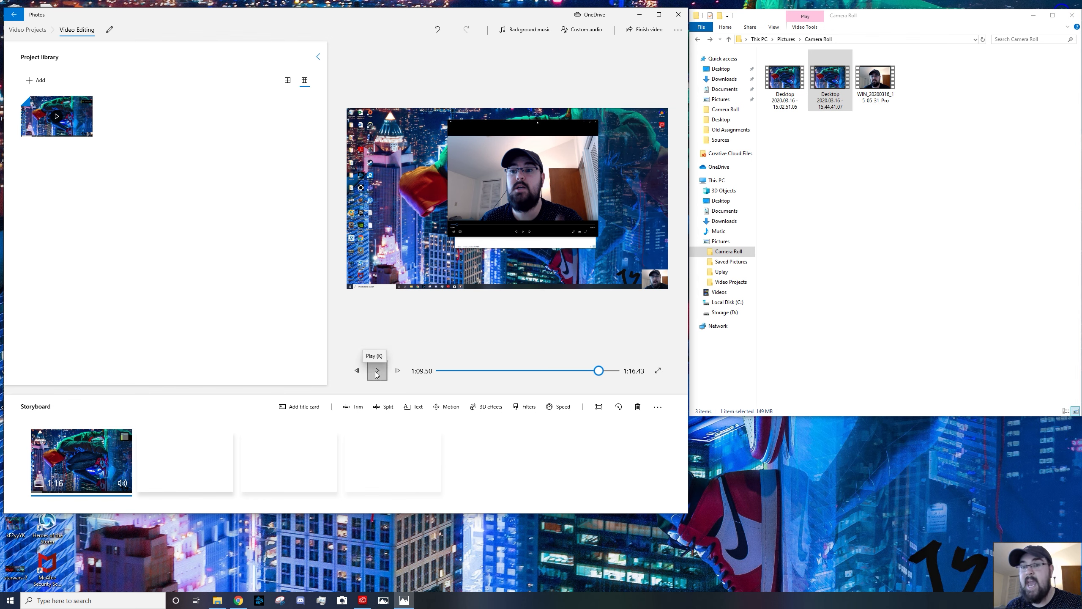
left_click(378, 370)
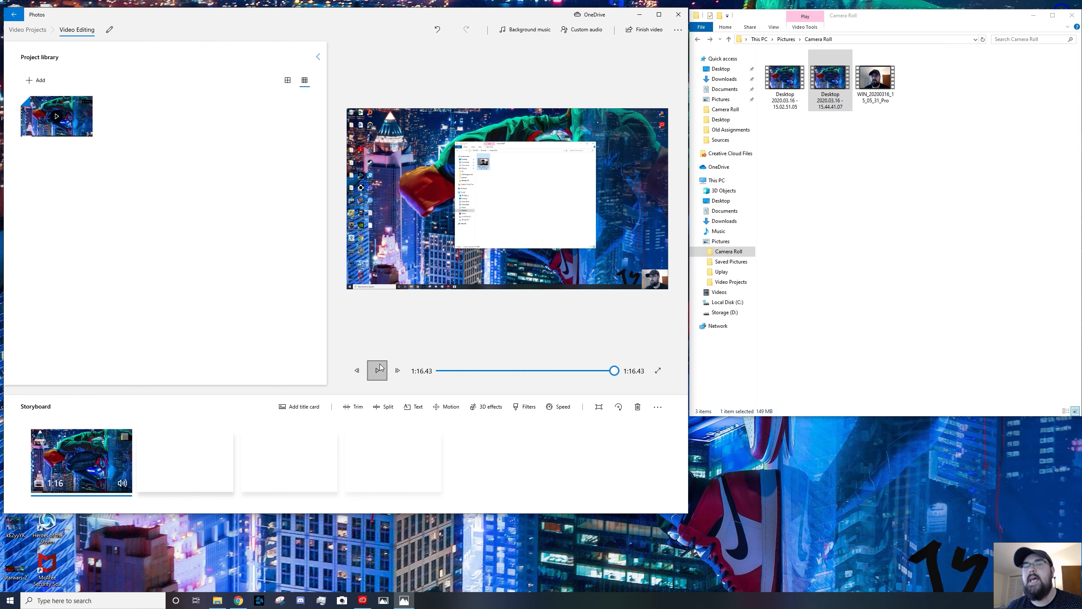
Trim the end of the clip so it lasts 1:11.46
left_click(358, 411)
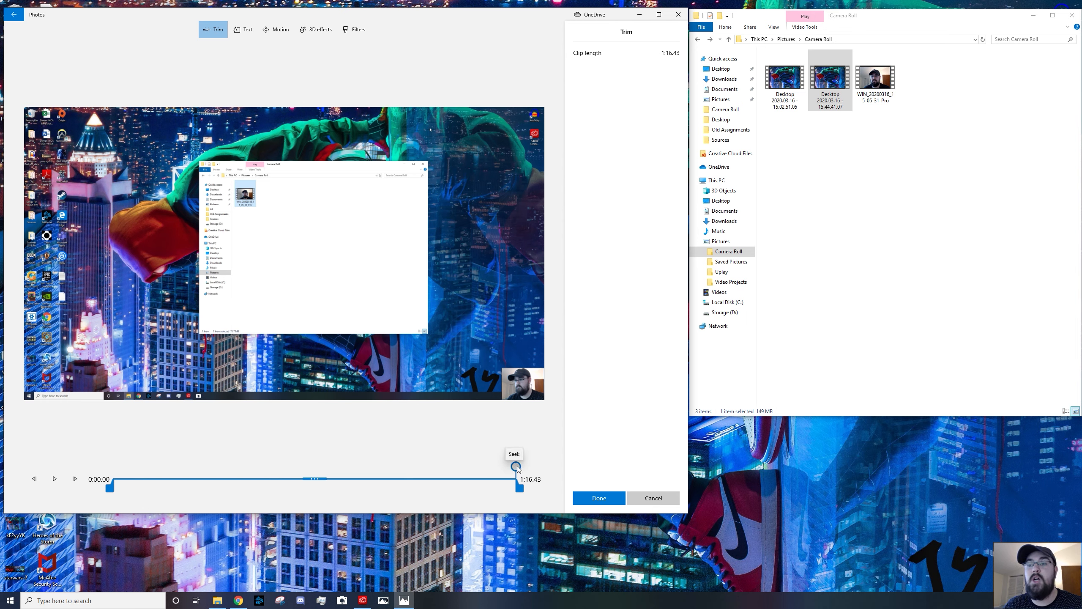
left_click_drag(517, 468, 451, 467)
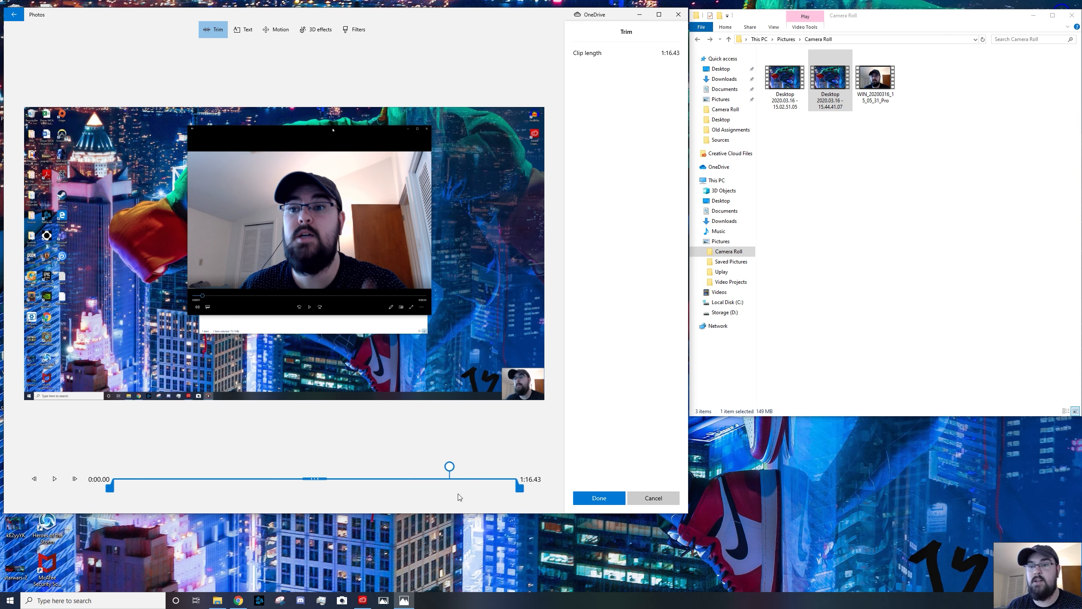
key("space")
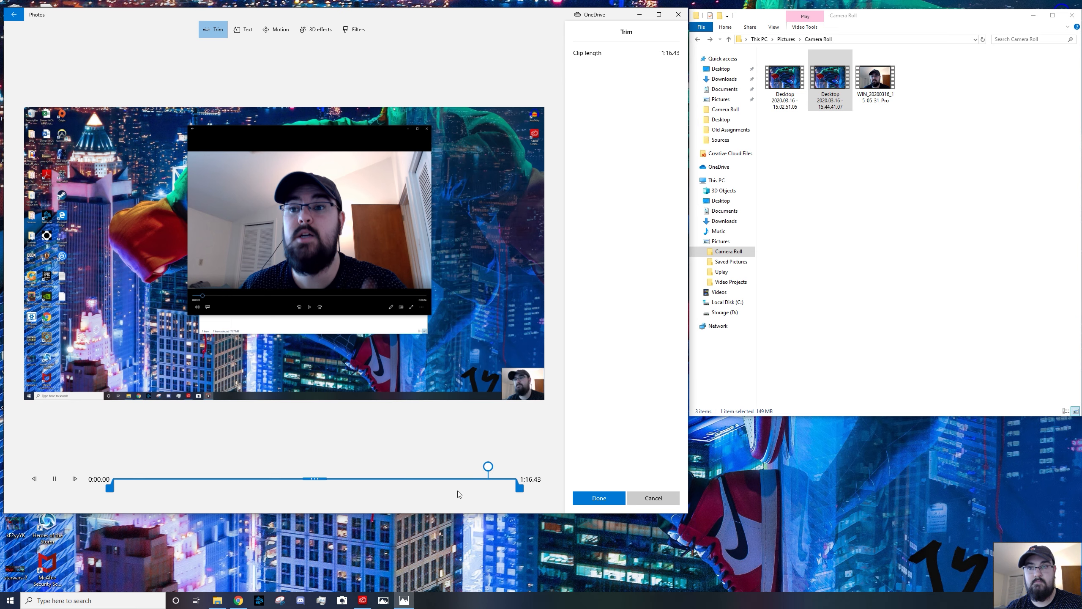
key("space")
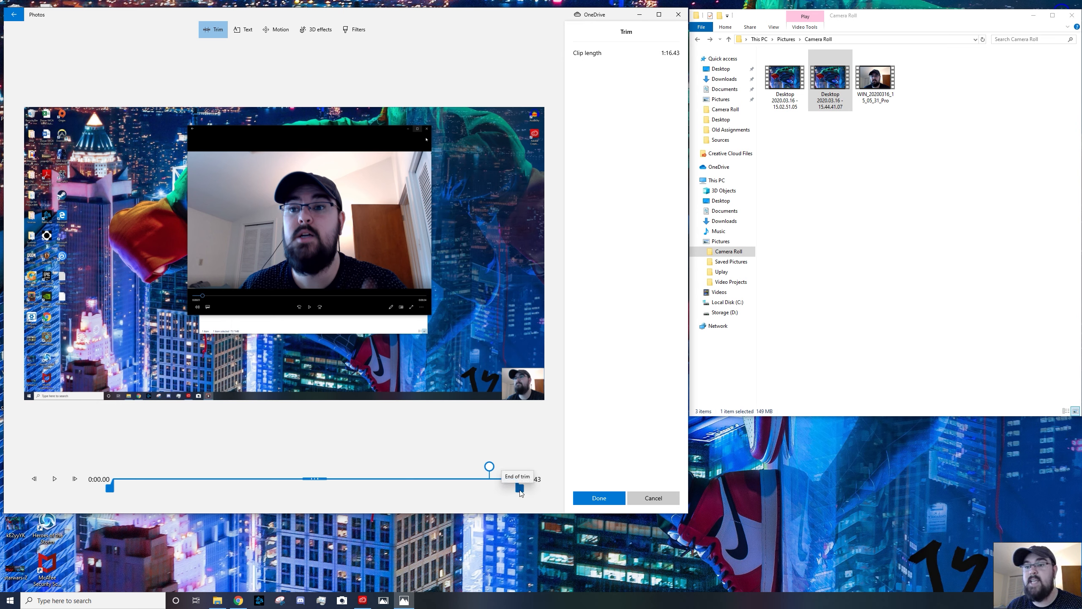
left_click_drag(520, 494, 502, 492)
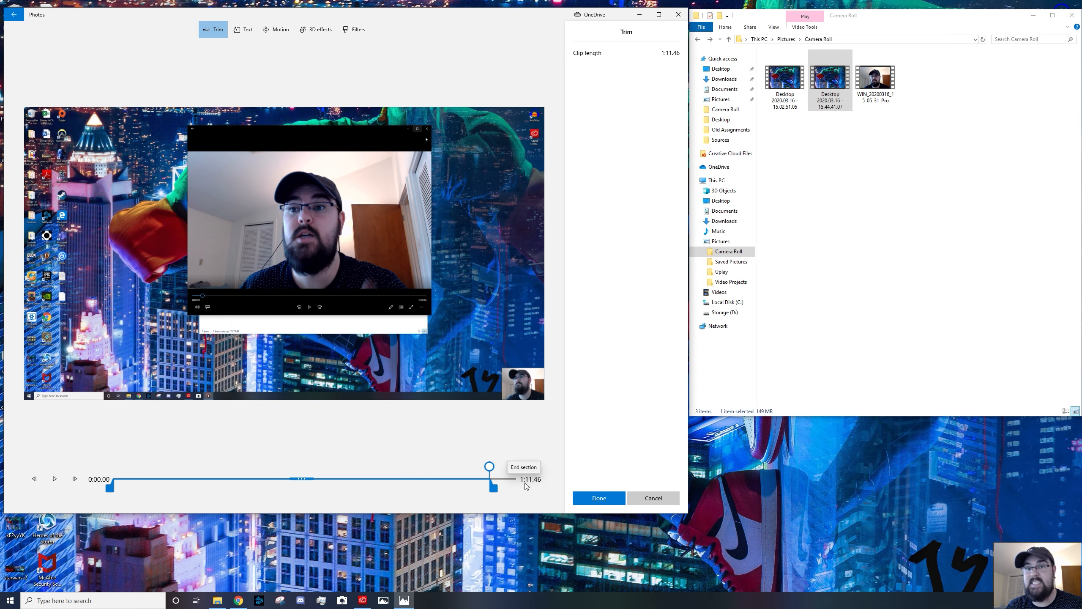
left_click(604, 496)
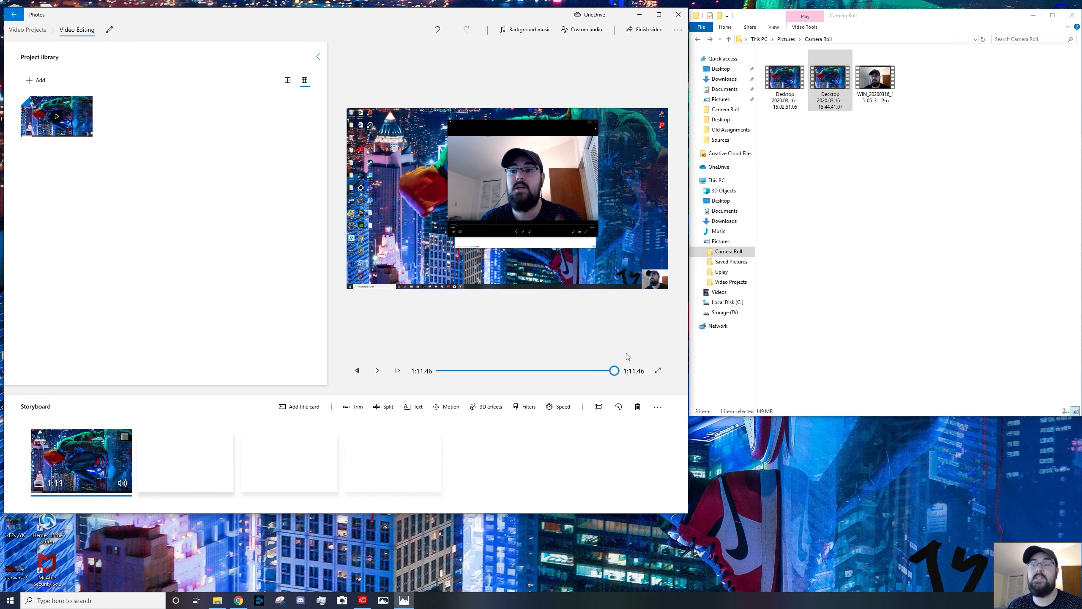
Split the clip at 0:27.93 into two parts
left_click_drag(615, 375, 596, 381)
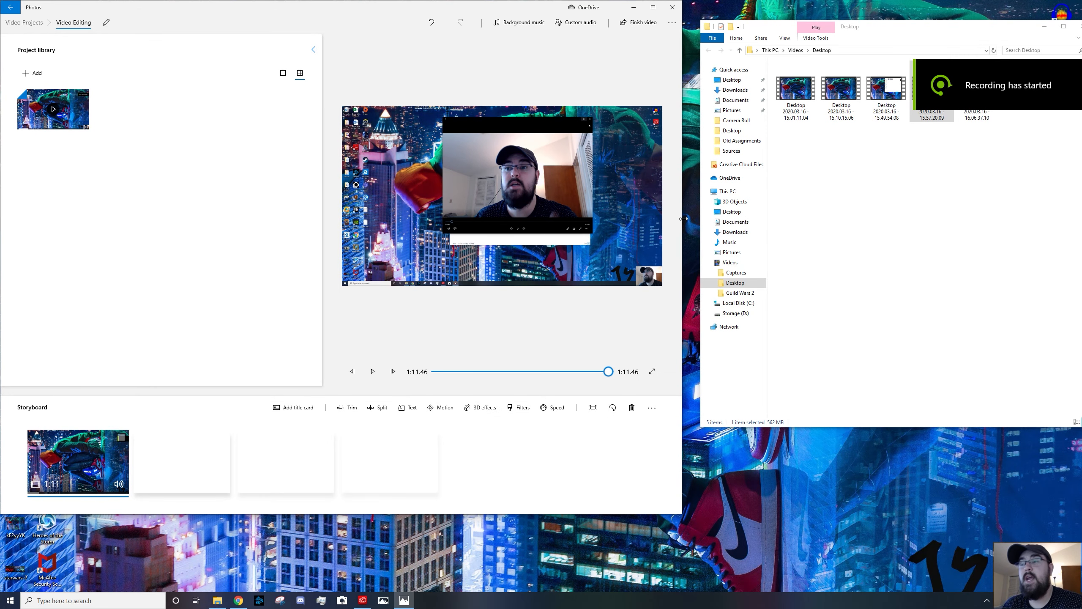
left_click_drag(684, 218, 698, 218)
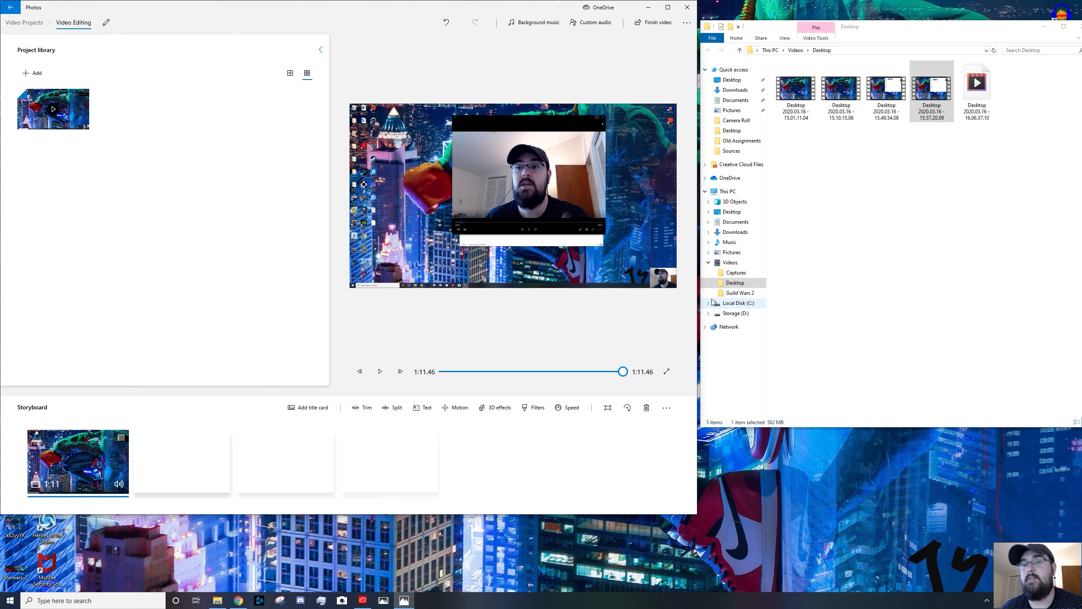
left_click(400, 408)
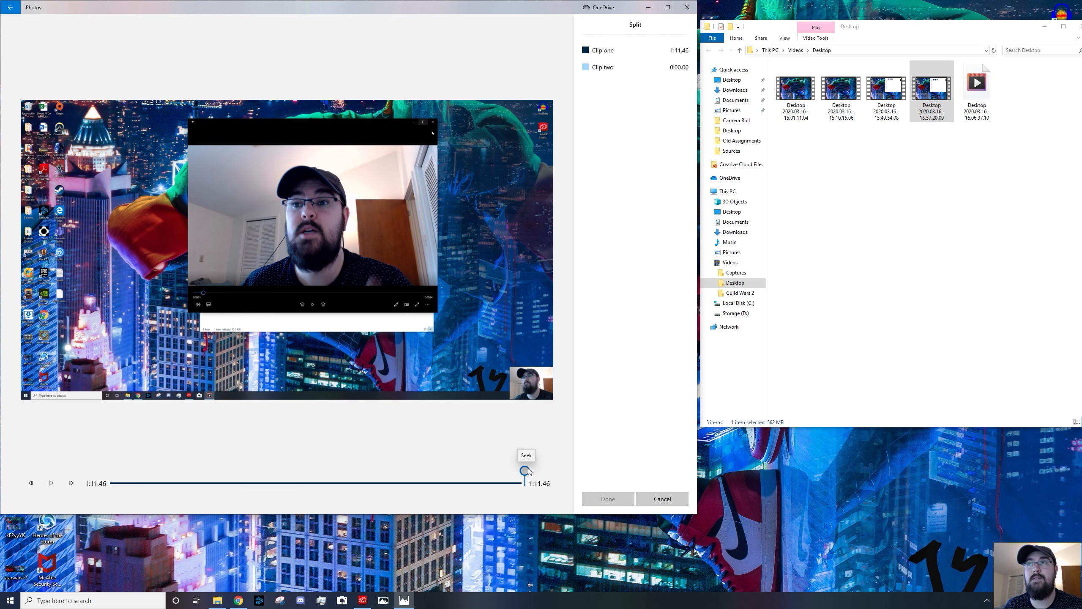
left_click_drag(527, 469, 275, 451)
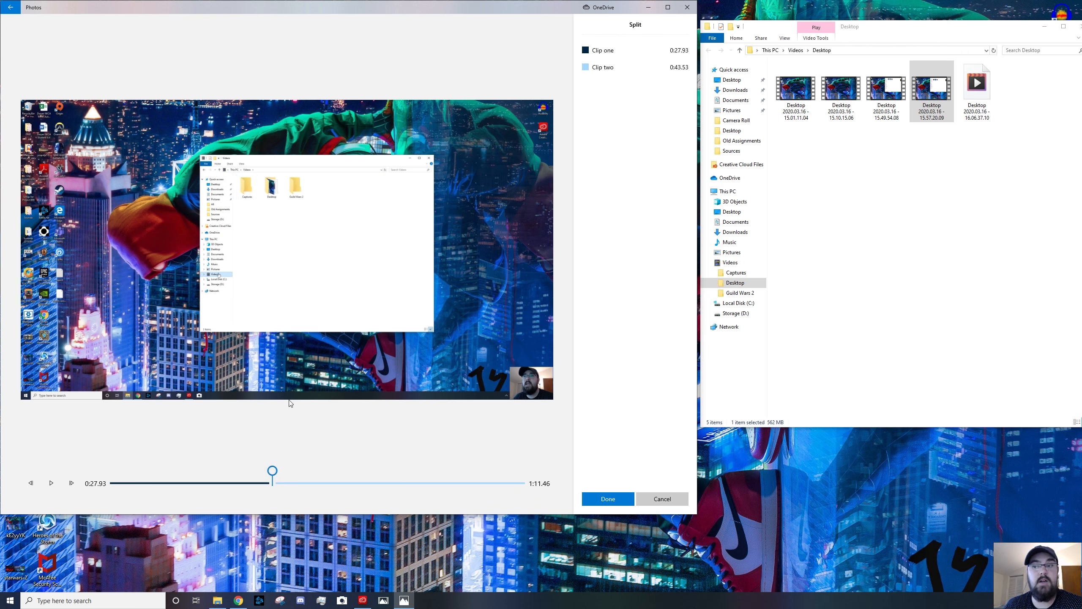
left_click(601, 502)
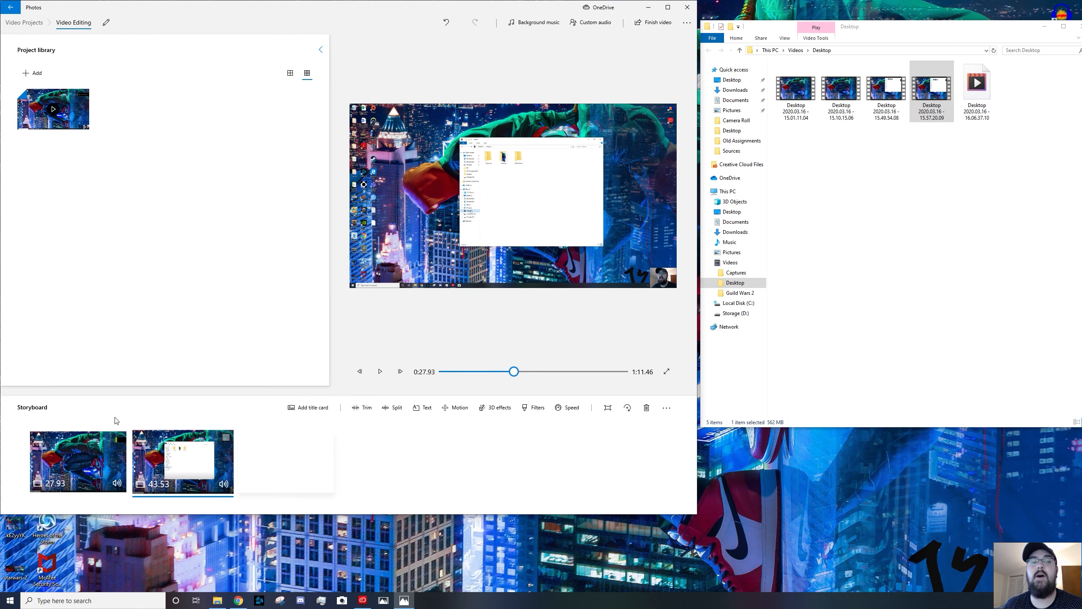
left_click(113, 459)
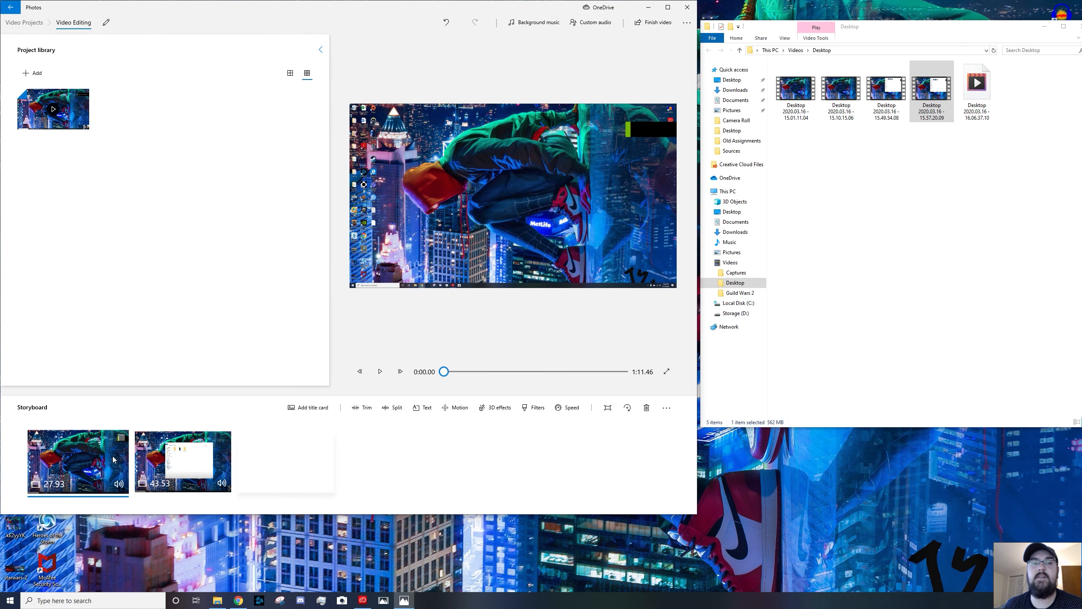
left_click(170, 433)
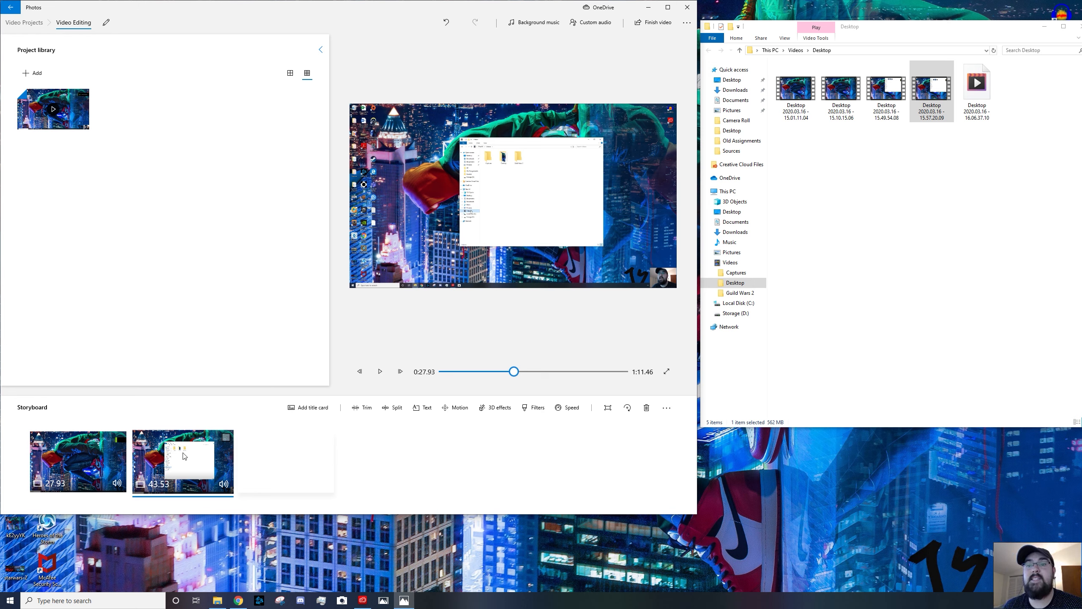
left_click(354, 409)
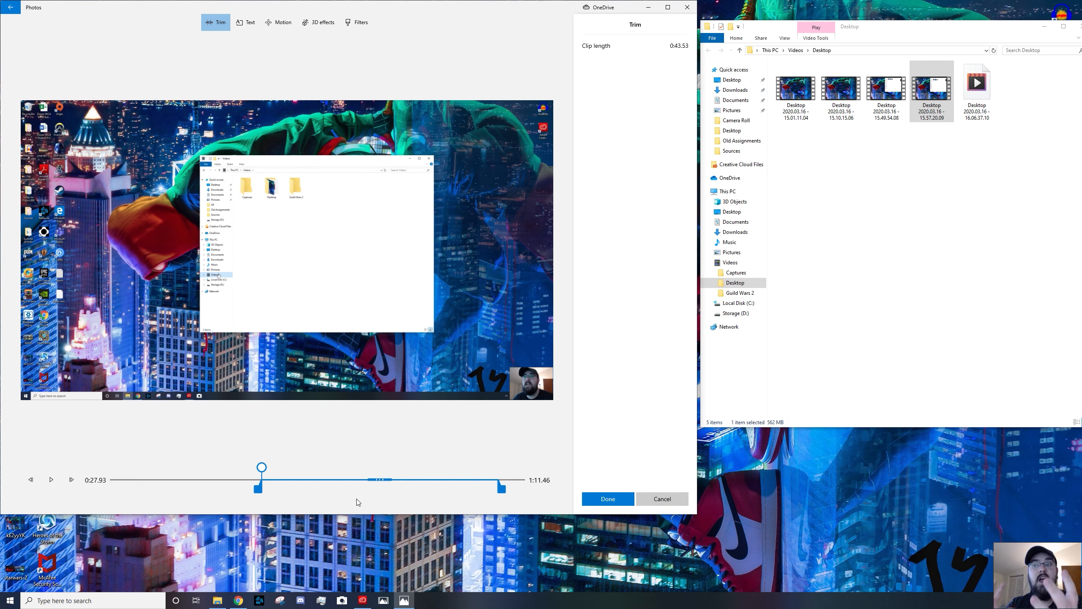
left_click(656, 502)
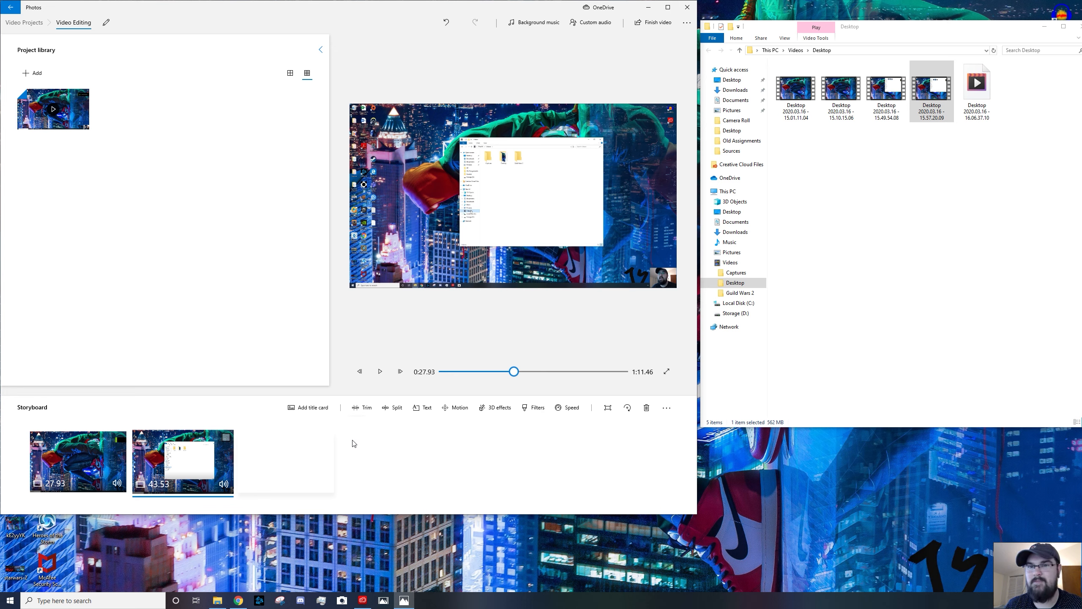
Add a title card and move it to the start of the storyboard
left_click(315, 408)
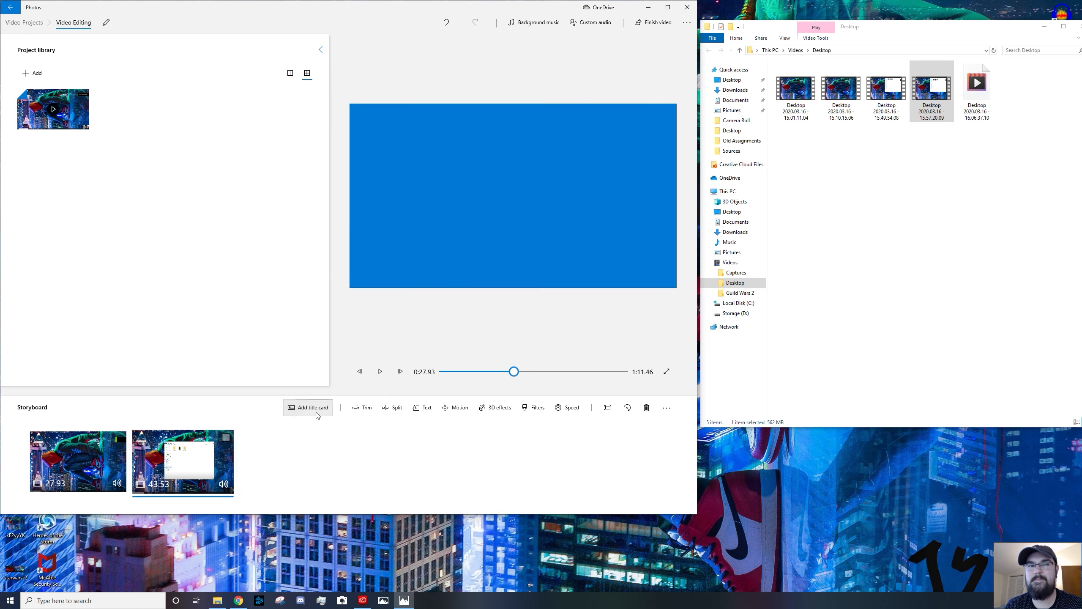
left_click_drag(158, 435, 127, 468)
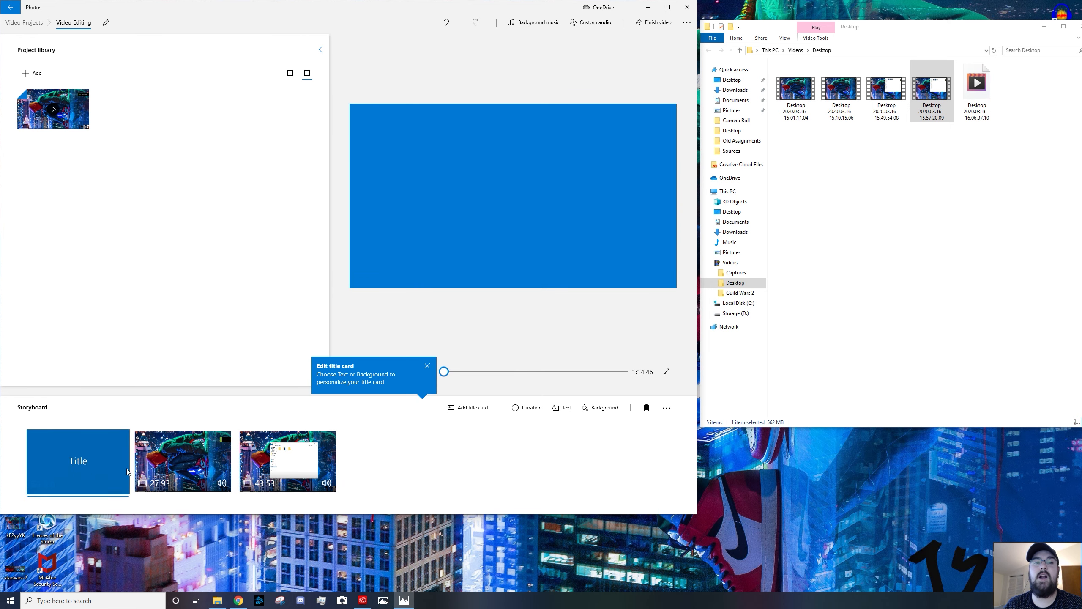
left_click(428, 365)
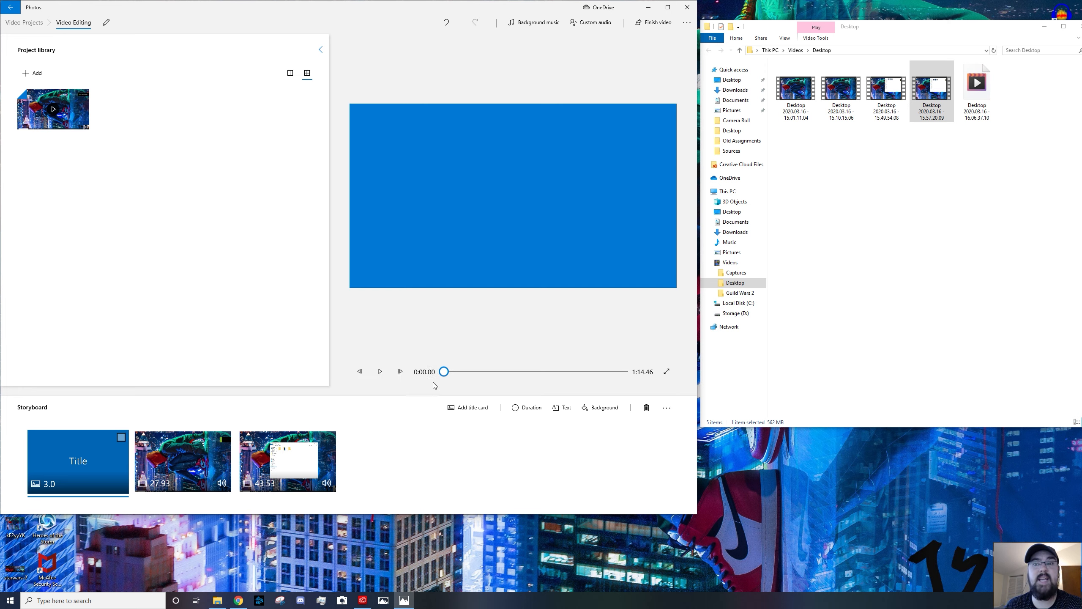
Add a second title card and place it between the two video clips
left_click(458, 407)
left_click_drag(115, 446, 307, 466)
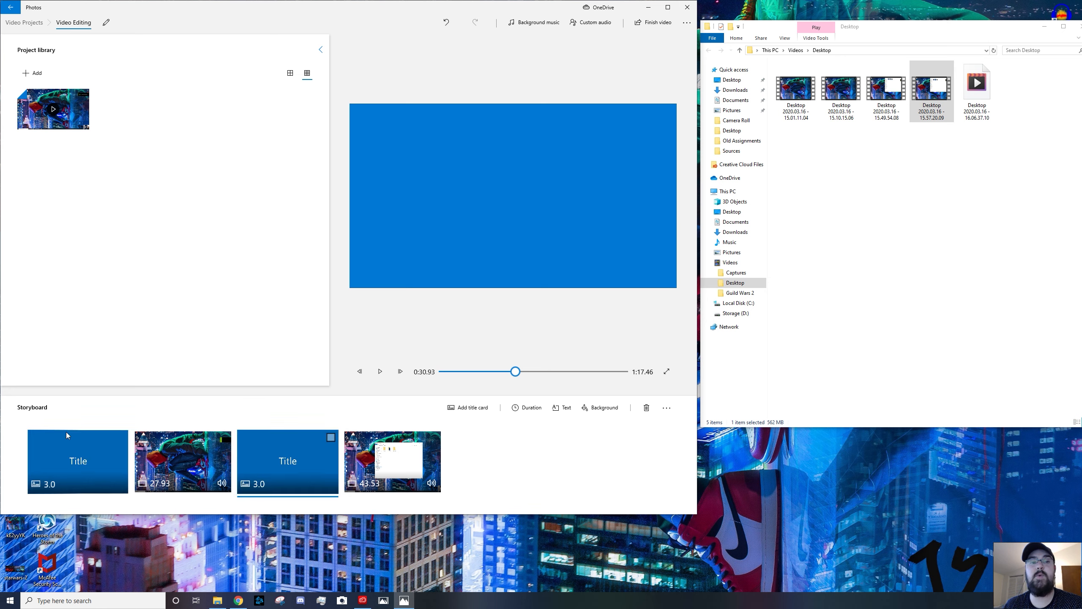
Change the first title card's text to "Video Editing" and preview it before confirming
left_click(86, 463)
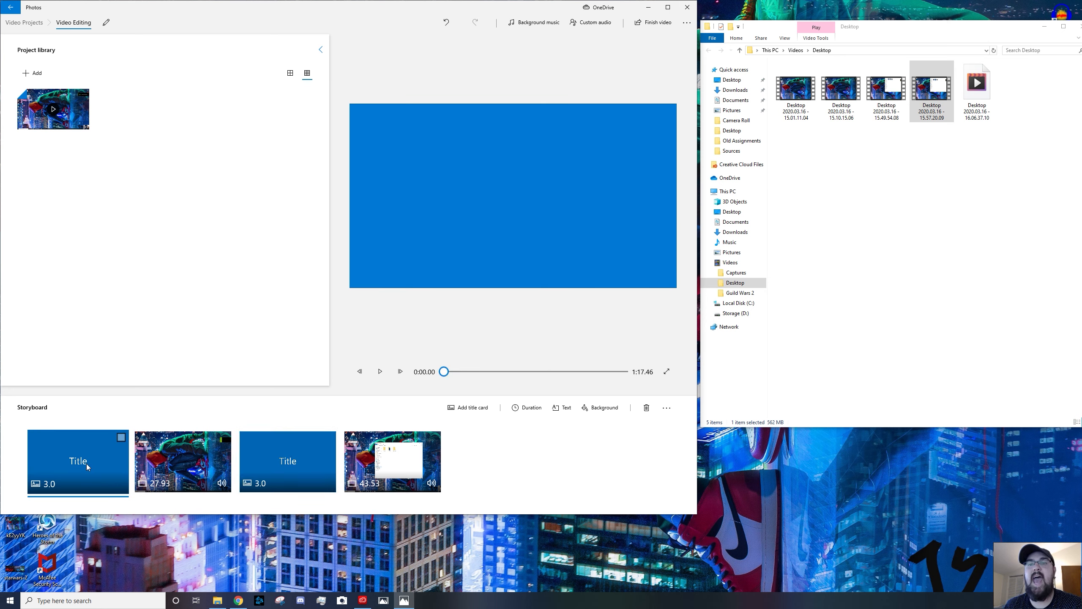
right_click(86, 463)
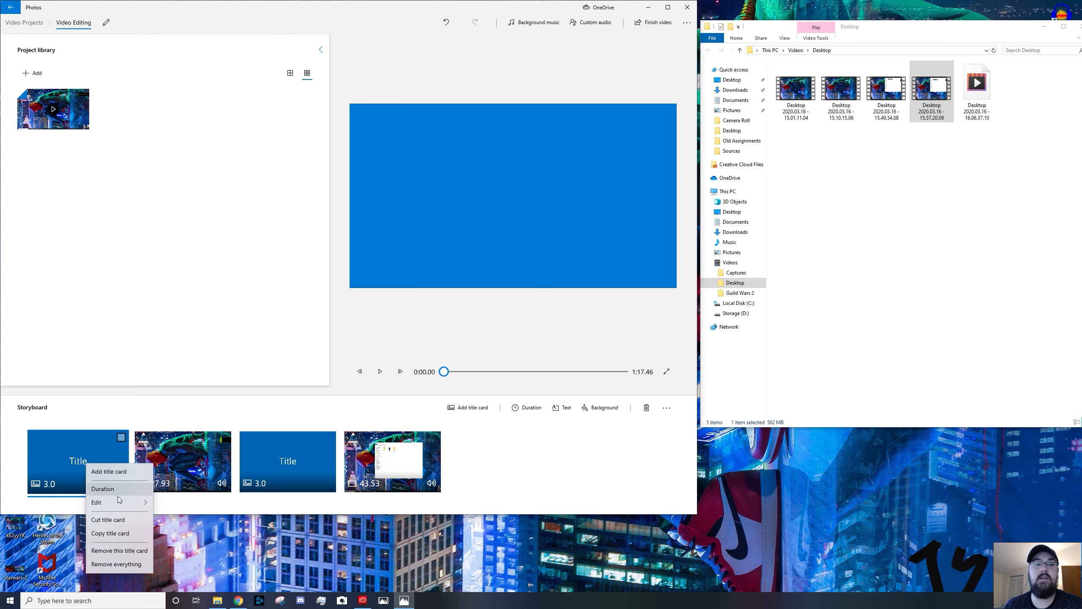
mouse_move(119, 503)
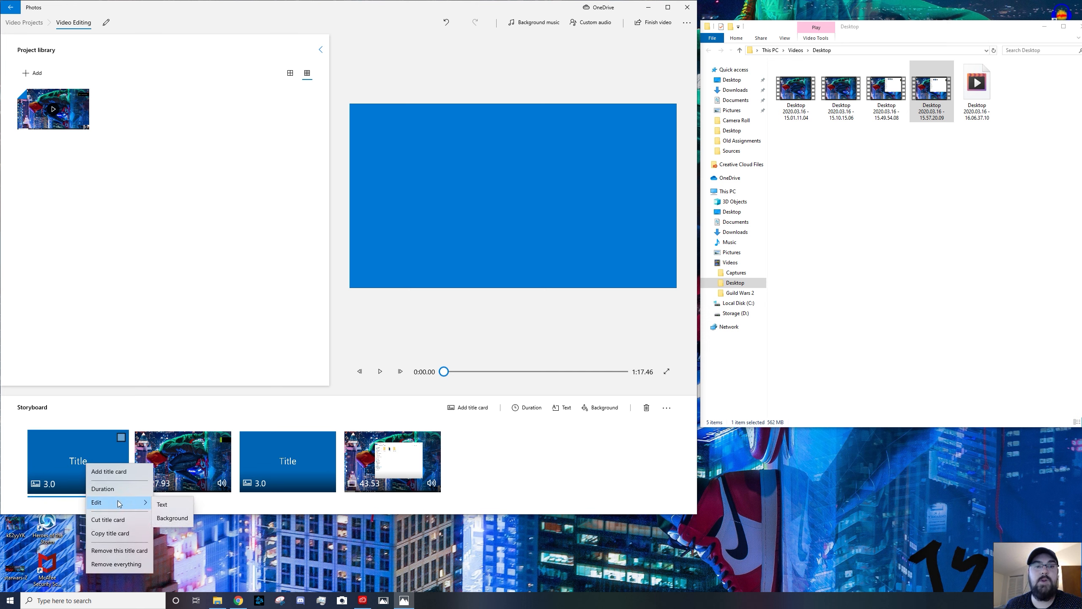
right_click(64, 438)
right_click(36, 443)
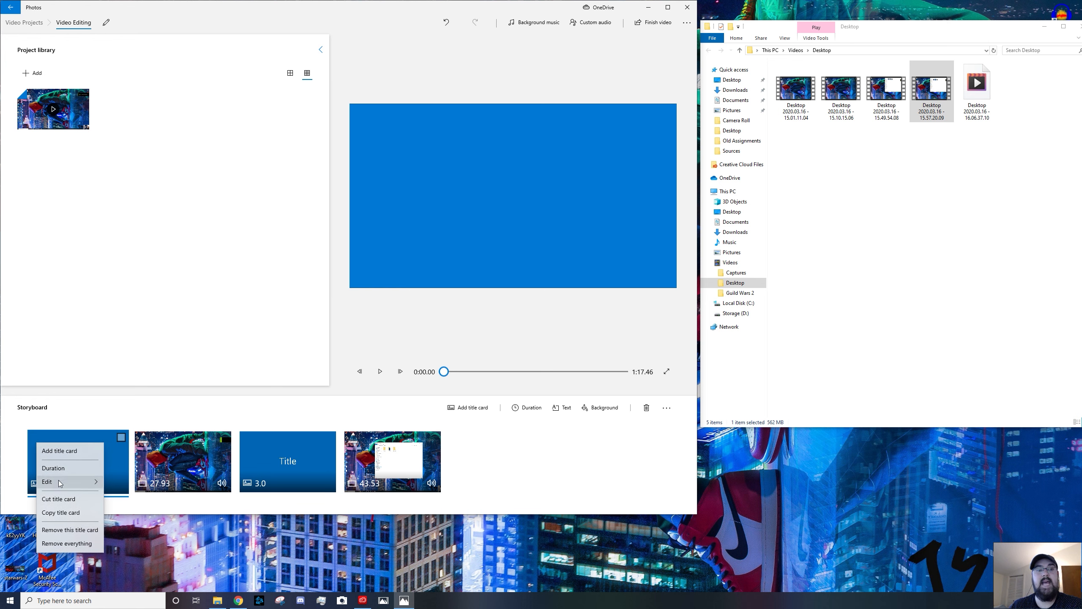
mouse_move(61, 483)
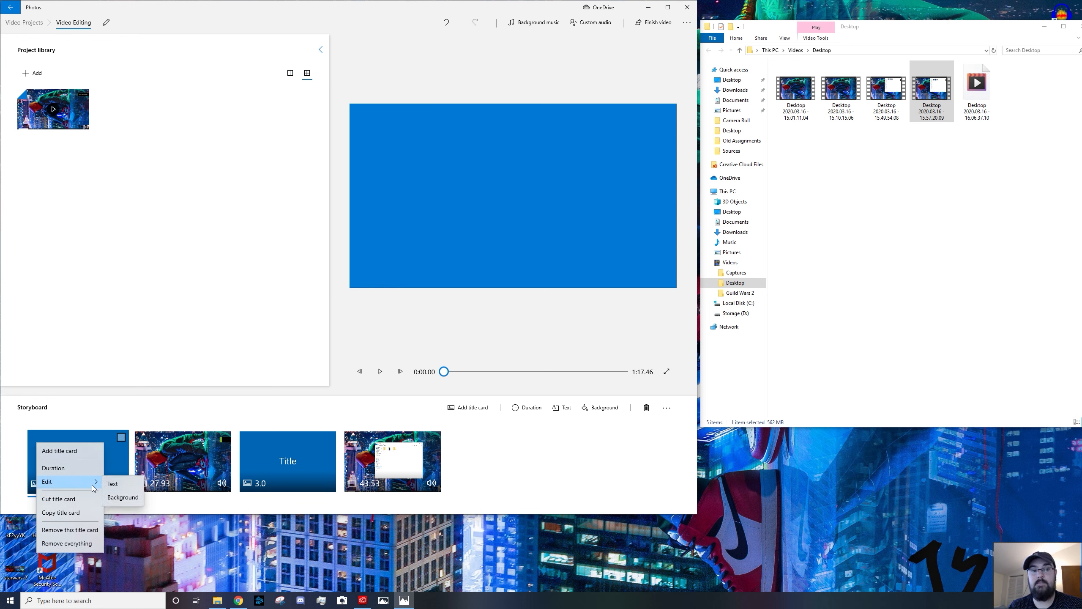
left_click(122, 484)
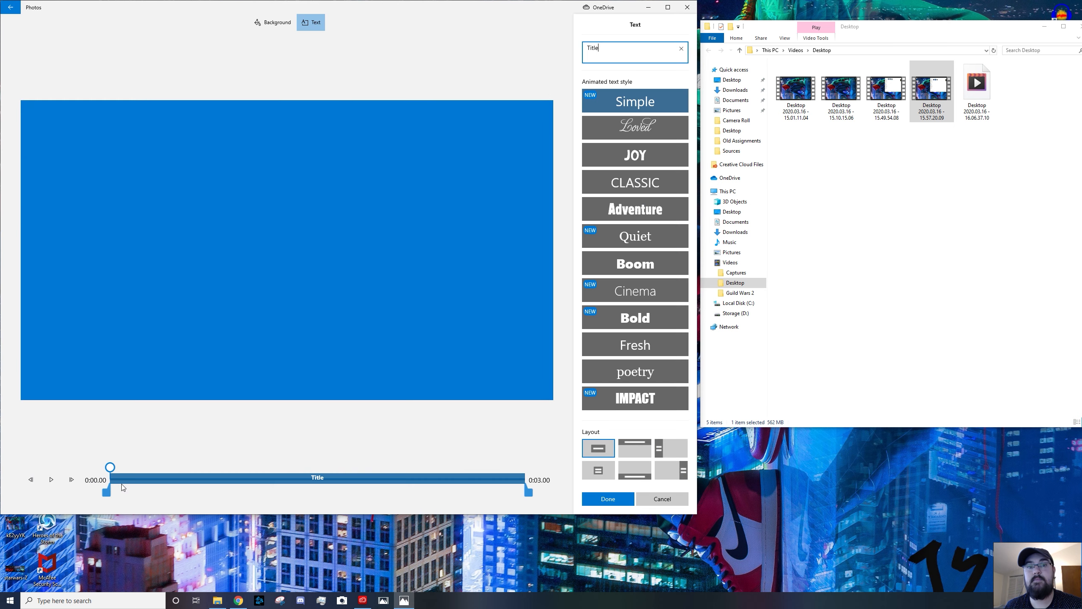
double_click(627, 57)
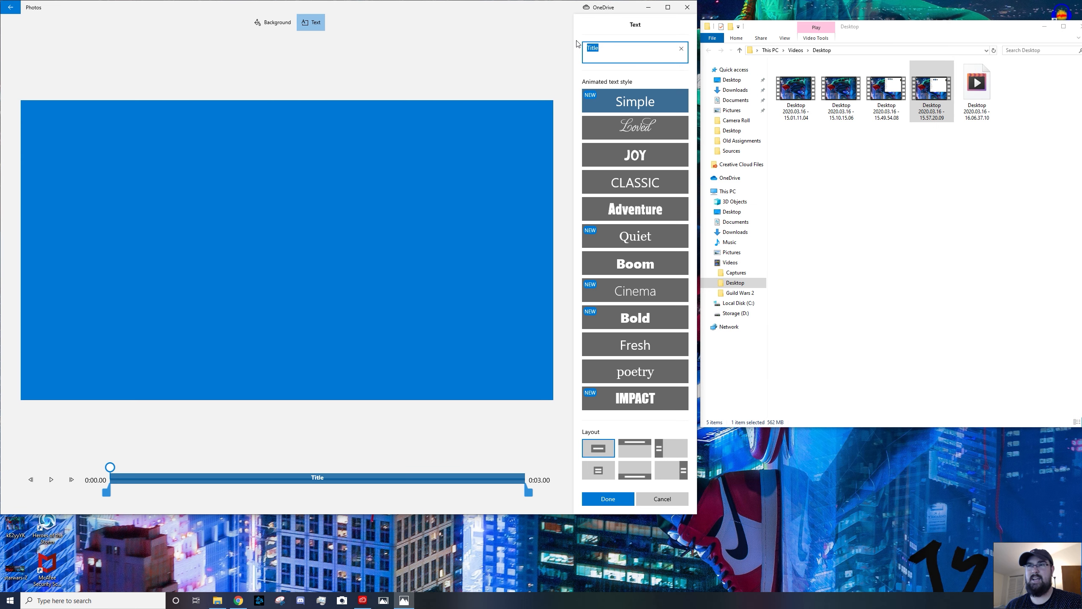
type("Video Editing")
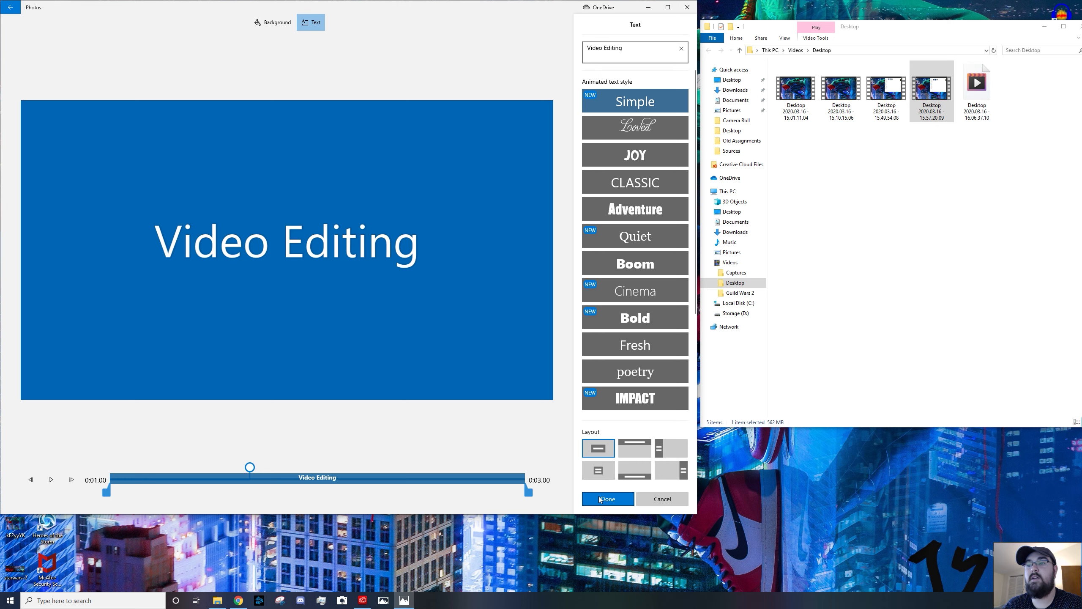
left_click(52, 486)
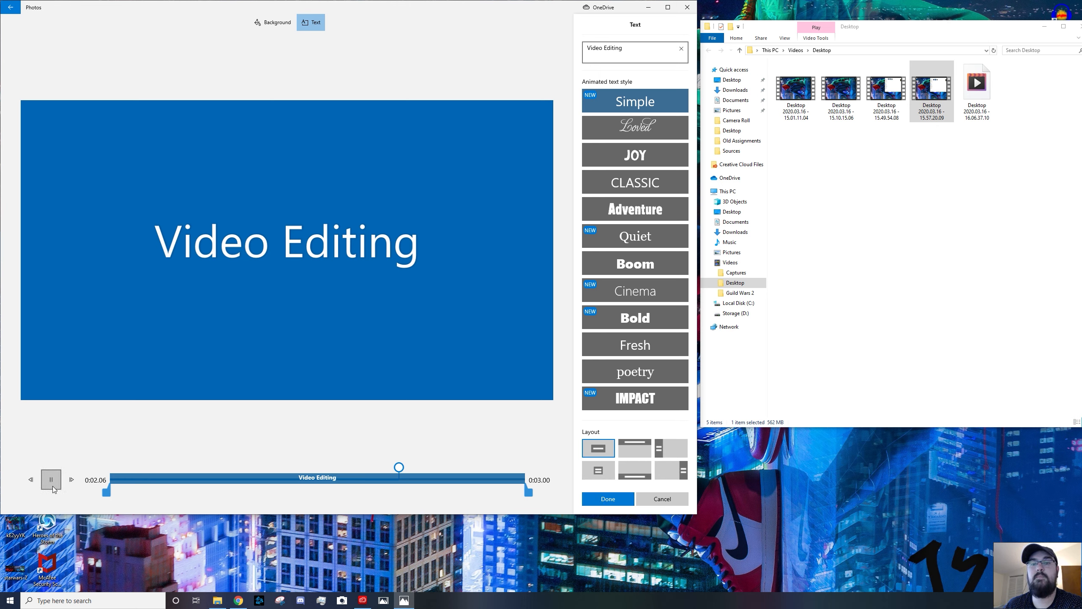
left_click(608, 500)
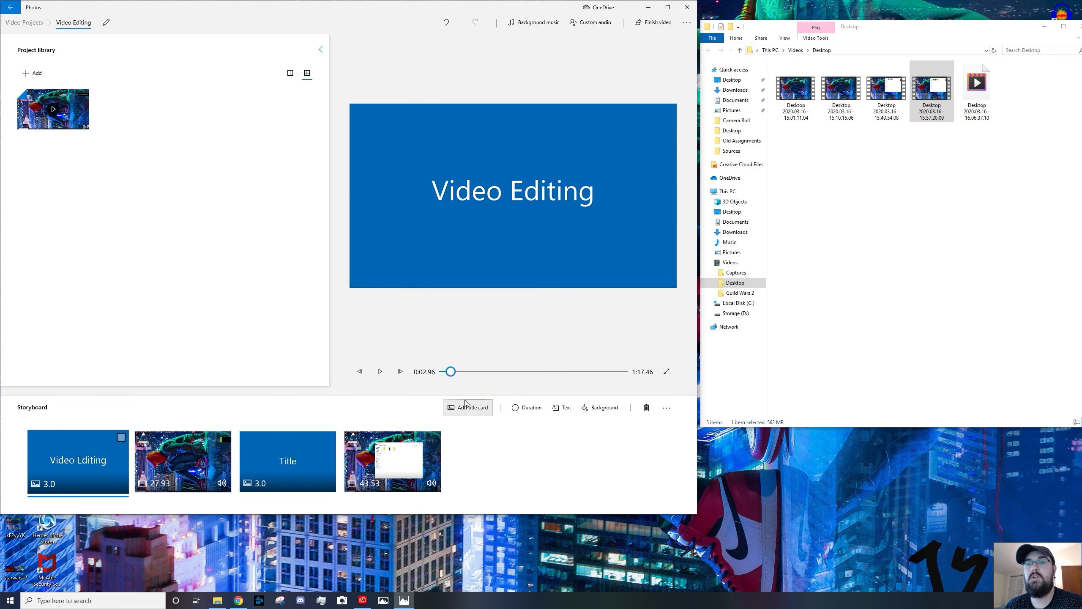
Play back the project from the beginning to preview it
left_click_drag(452, 373, 444, 373)
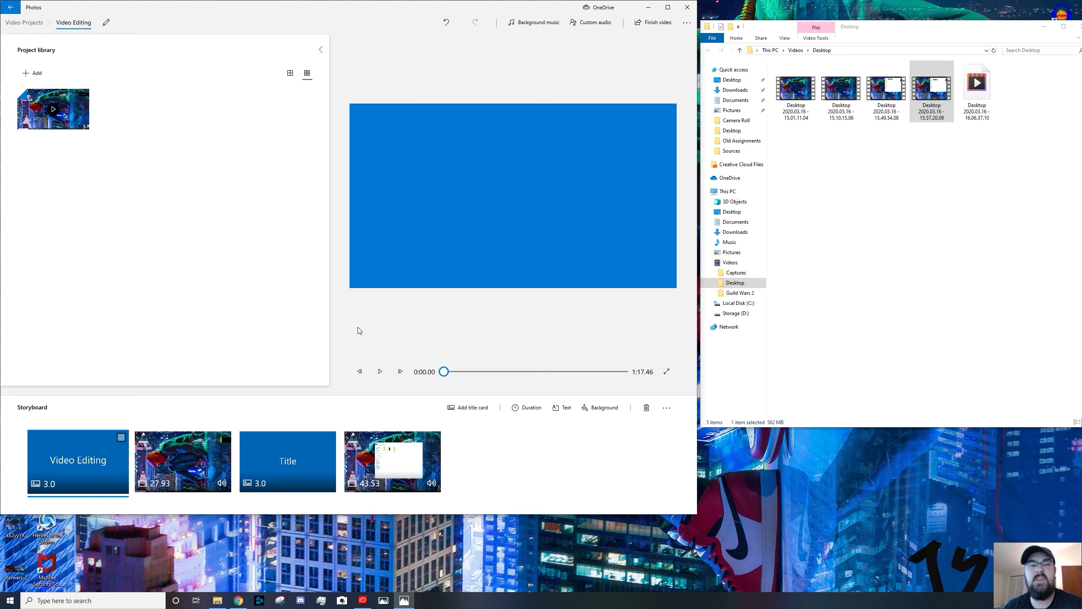
key("k")
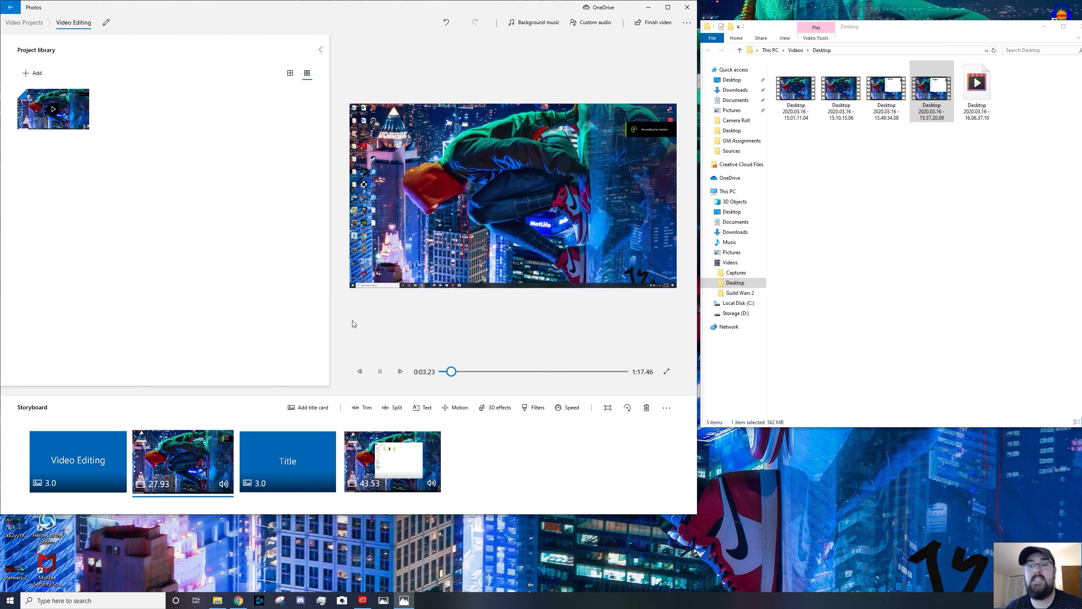
key("k")
left_click_drag(452, 371, 443, 371)
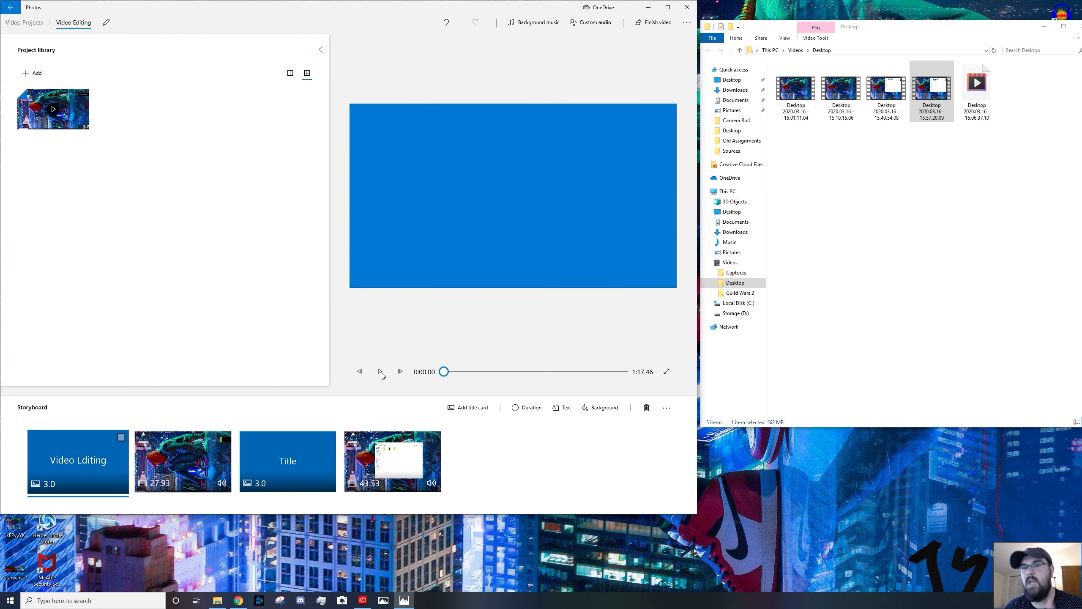
Set the first title card's background to the dark grey Storm colour
right_click(64, 461)
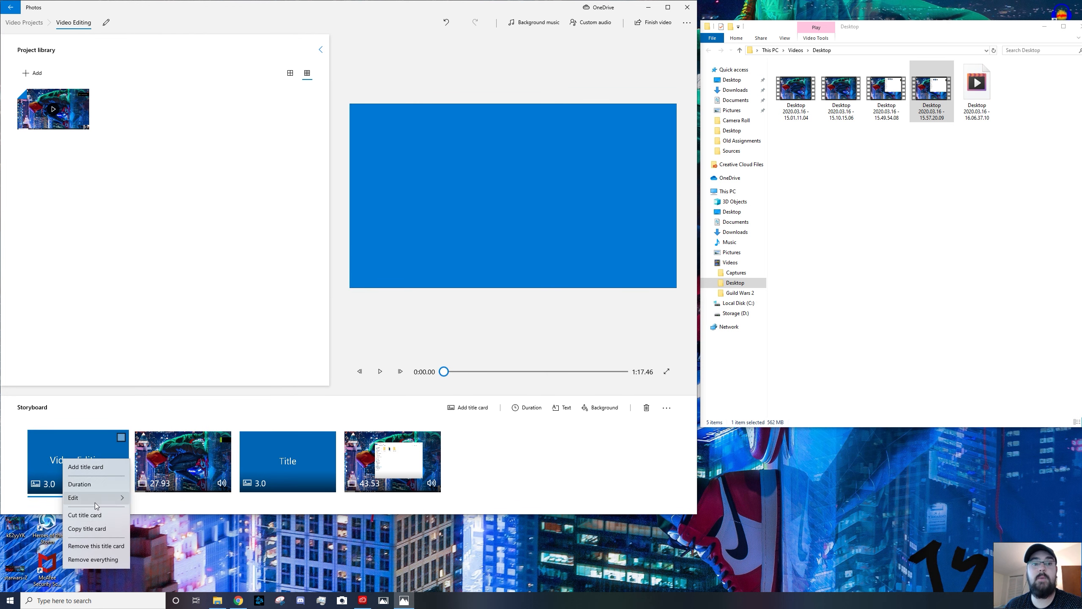
mouse_move(96, 503)
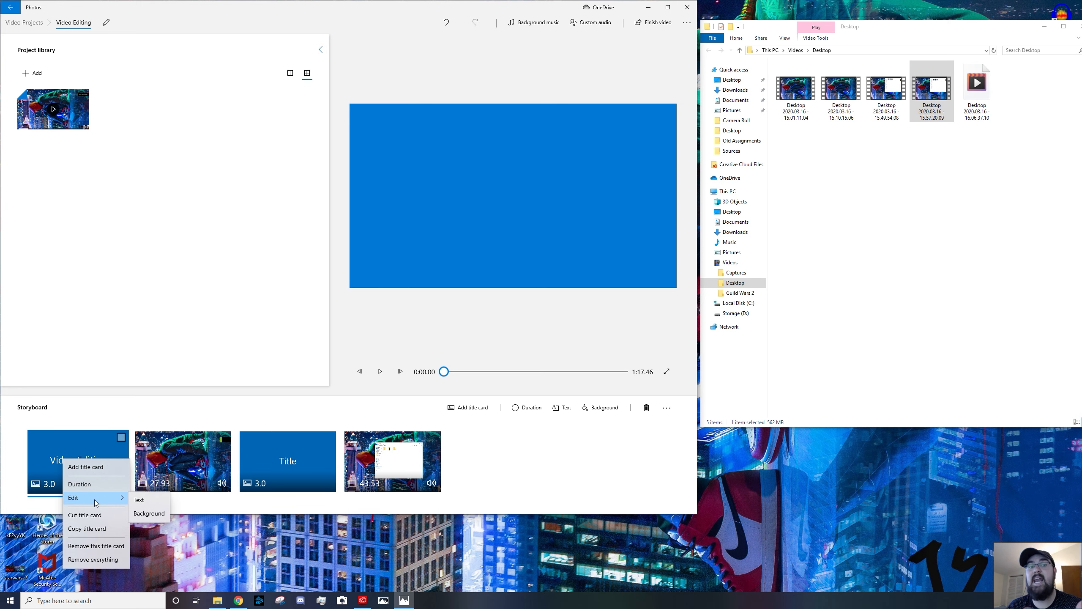
left_click(149, 513)
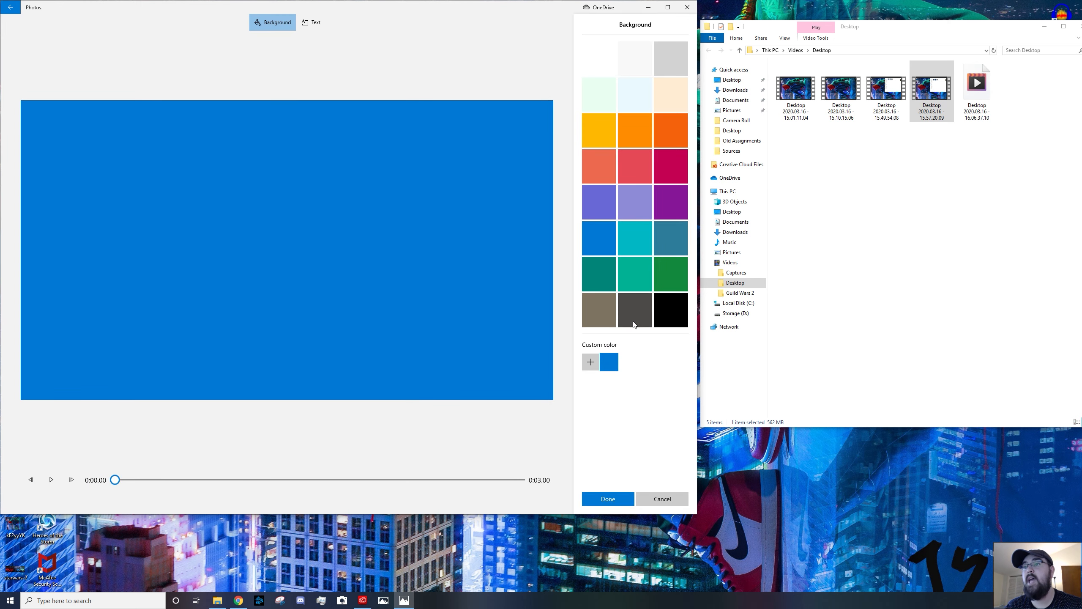
left_click(637, 320)
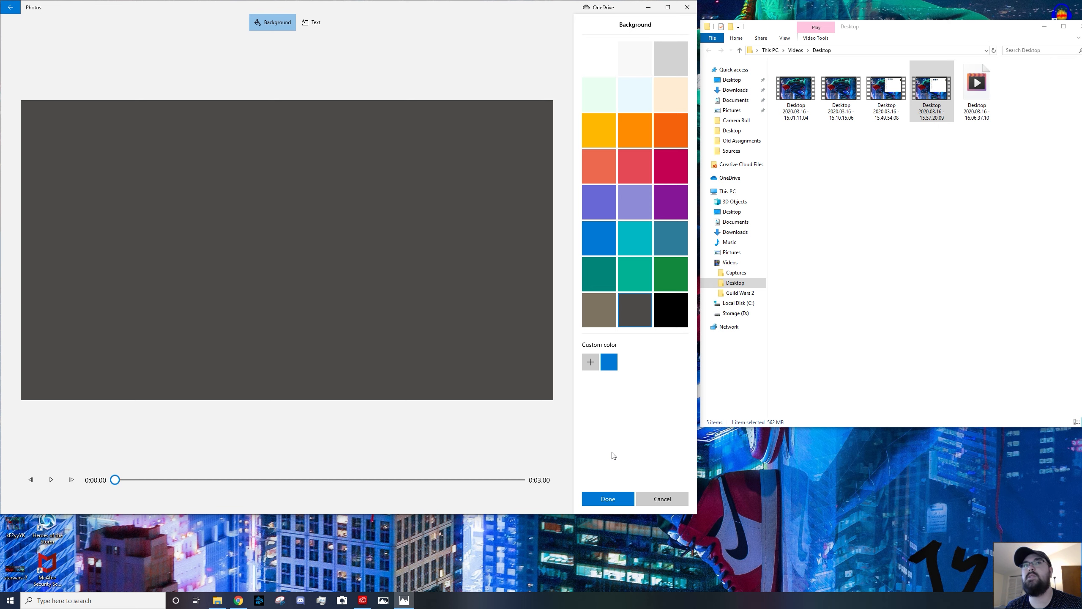
left_click(51, 479)
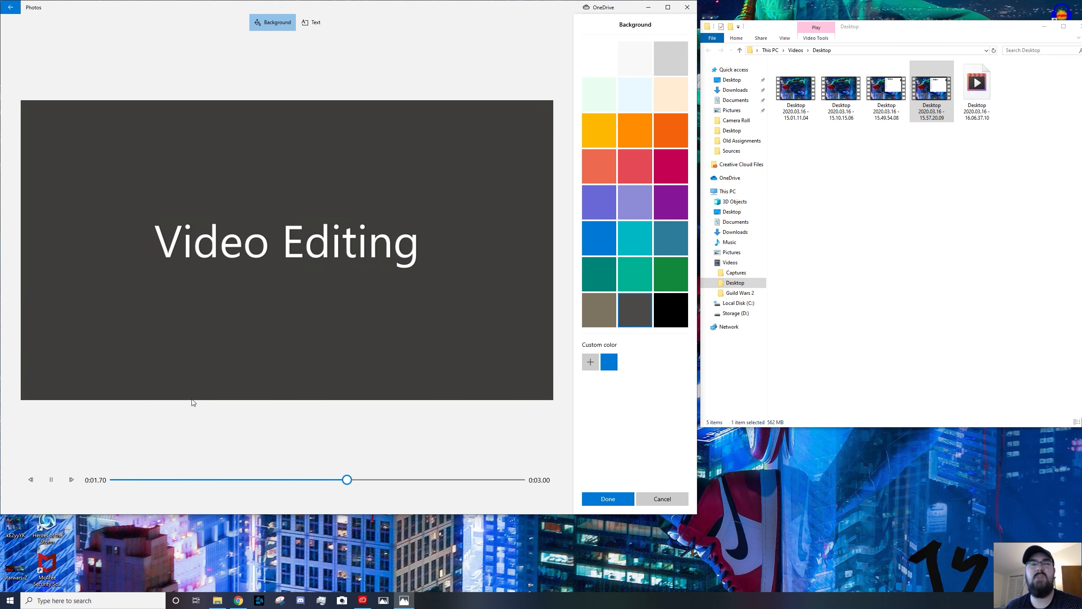
left_click(610, 500)
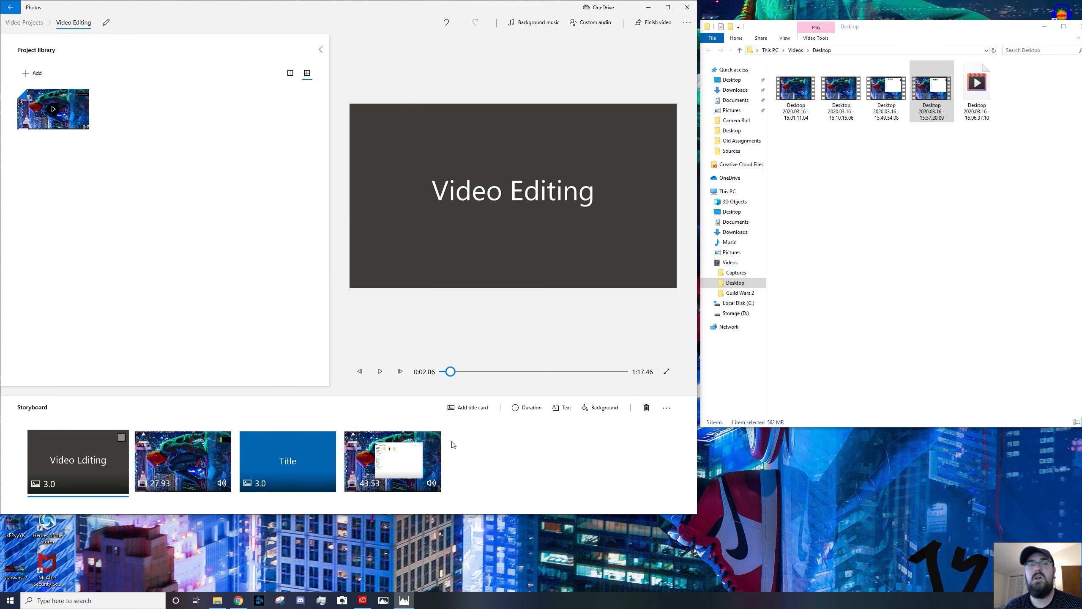
Change the second title card's text to "Adding Captions"
left_click(281, 444)
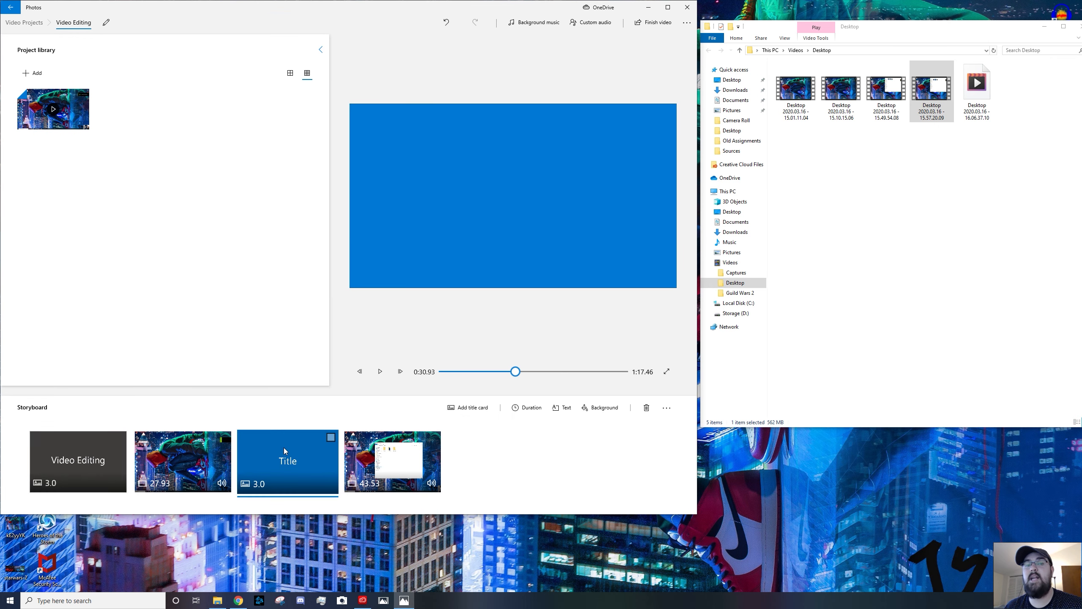
right_click(284, 448)
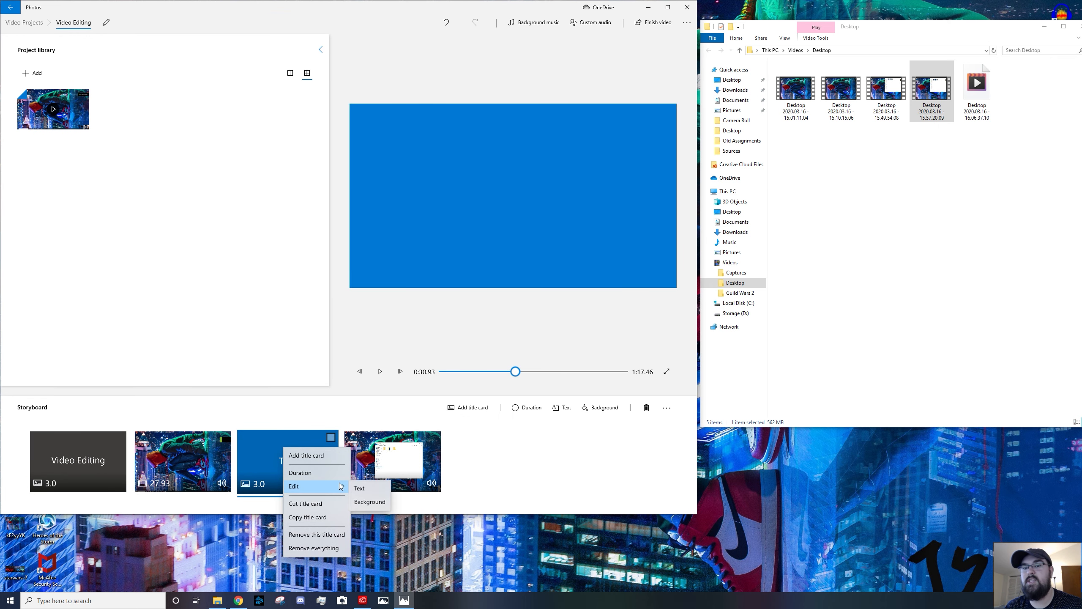
left_click(358, 489)
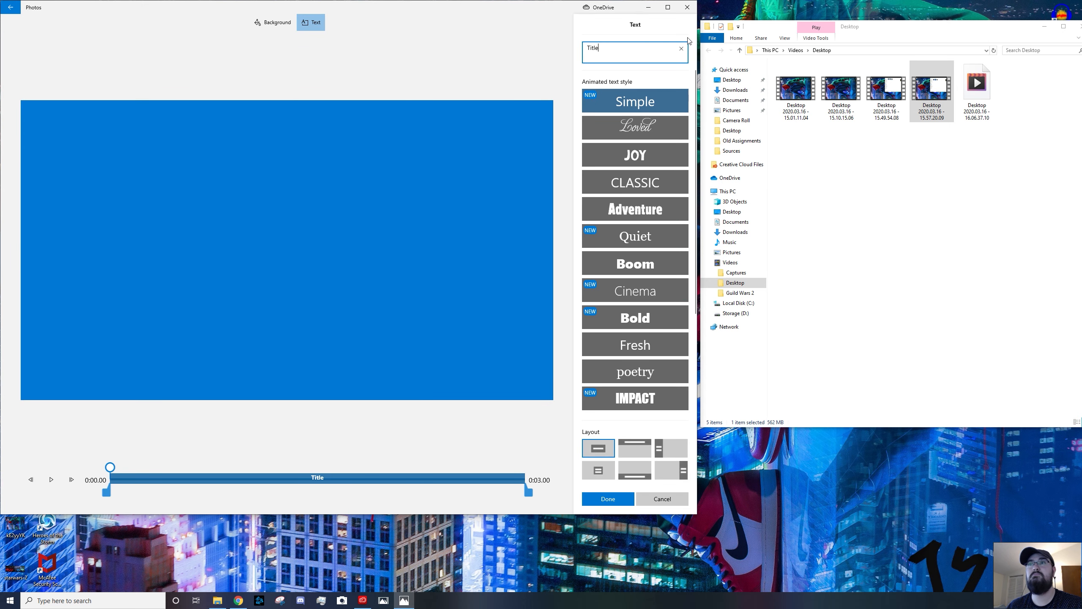
double_click(627, 47)
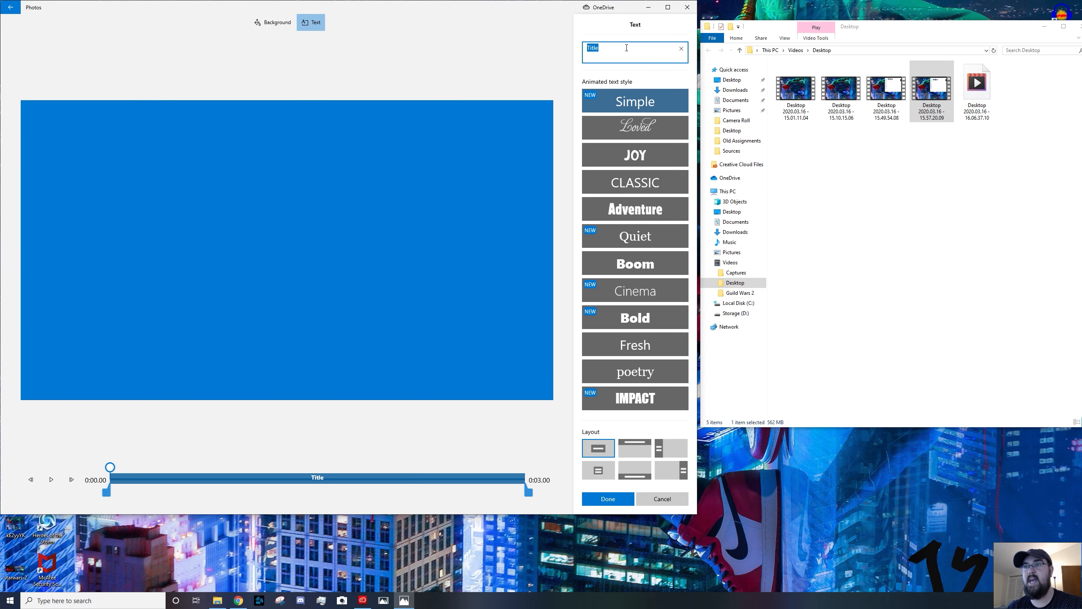
type("Adding Cat")
key("BackSpace")
type("ptions")
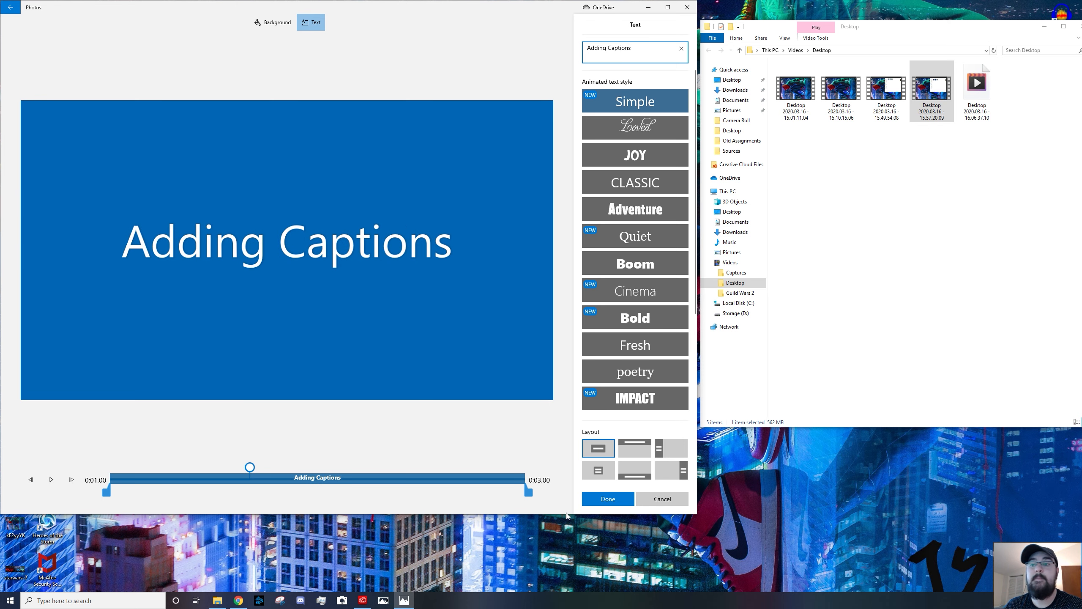
left_click(608, 499)
Set the second title card's background to the dark grey Storm colour
right_click(268, 437)
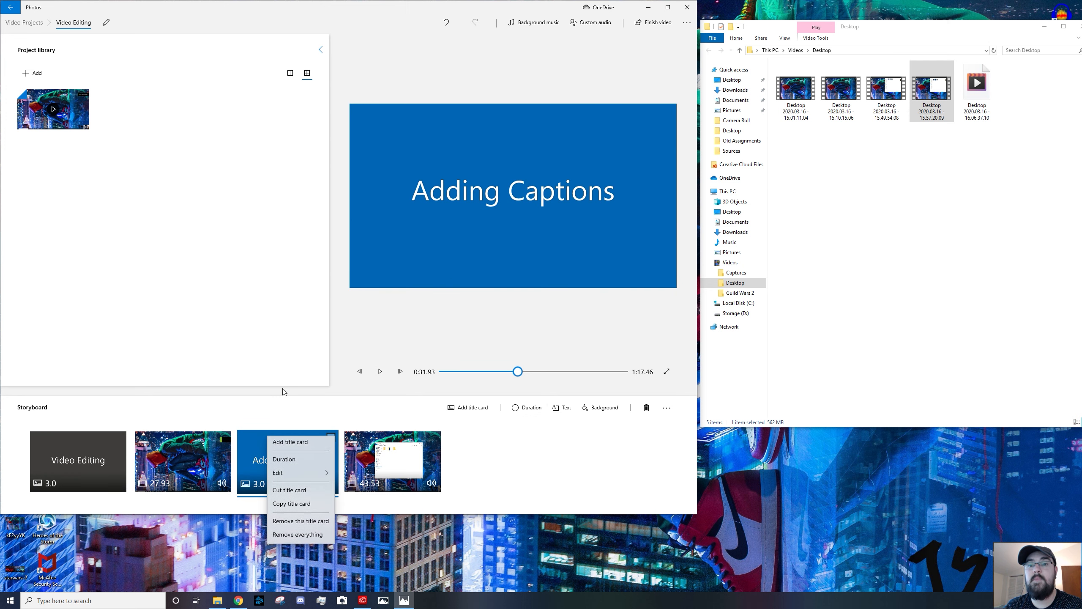
mouse_move(313, 472)
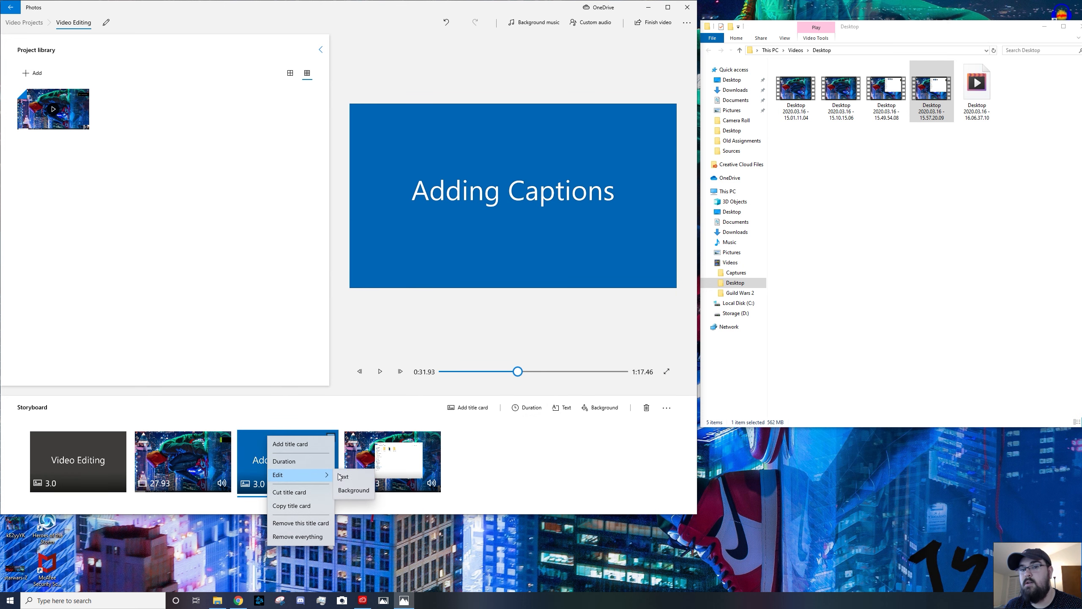
left_click(369, 489)
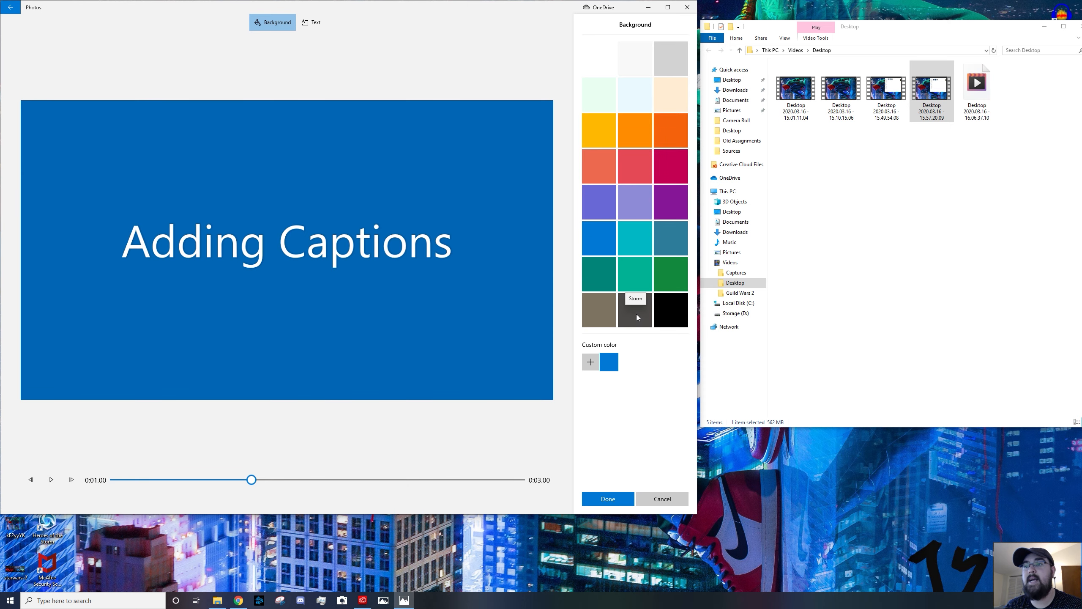
left_click(637, 317)
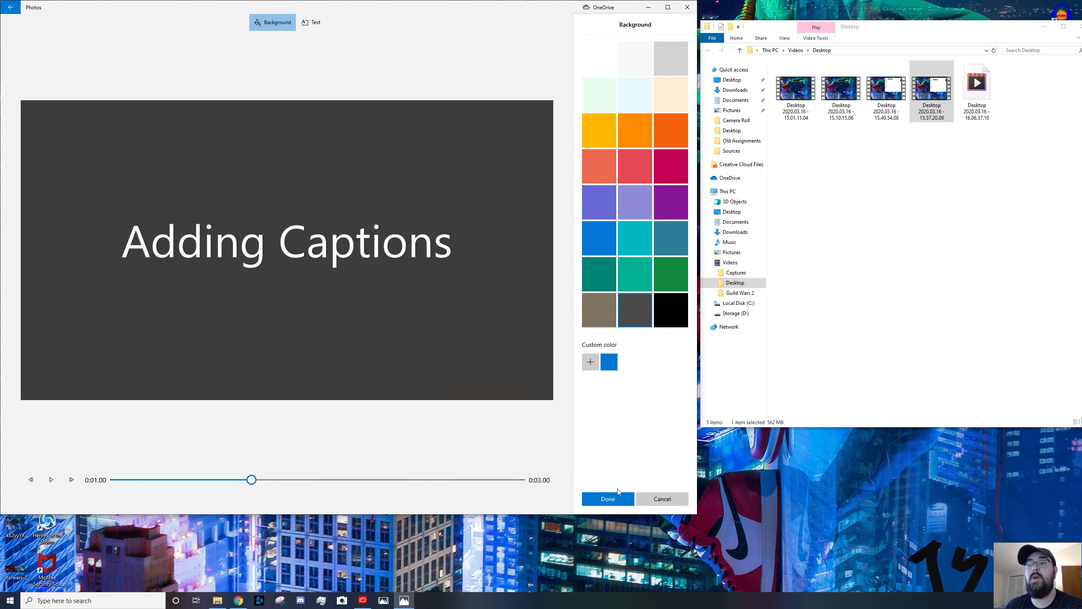
left_click(604, 501)
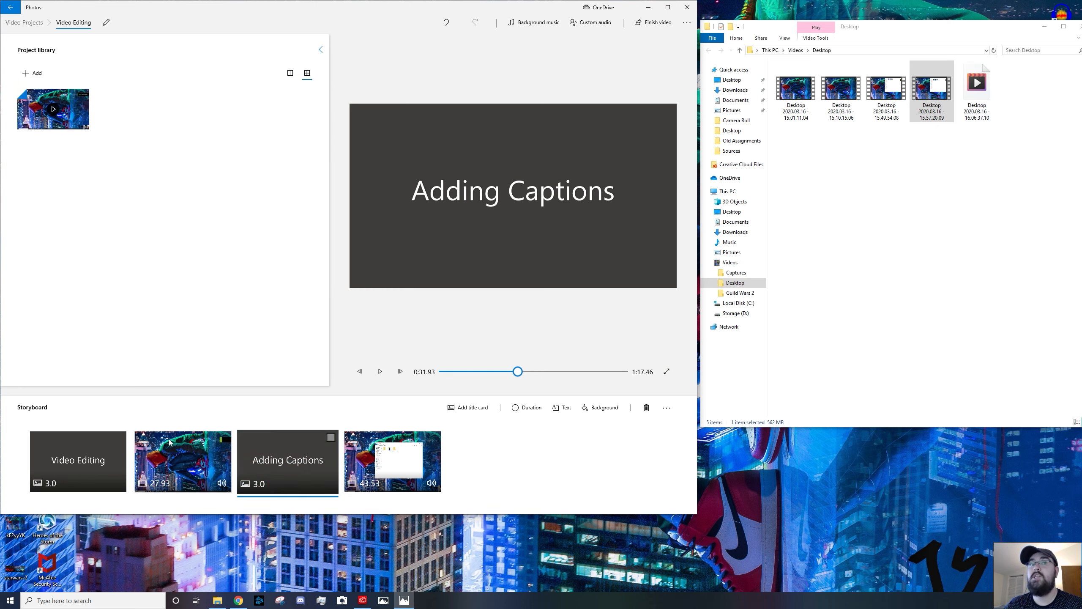
Select each storyboard item in turn to preview it
left_click(101, 469)
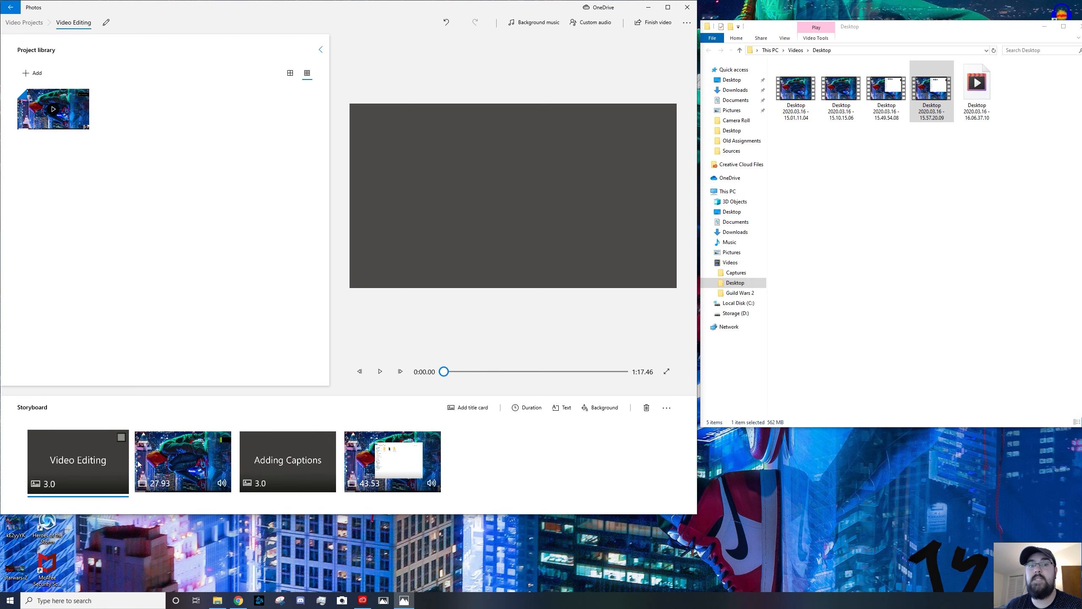
left_click(160, 462)
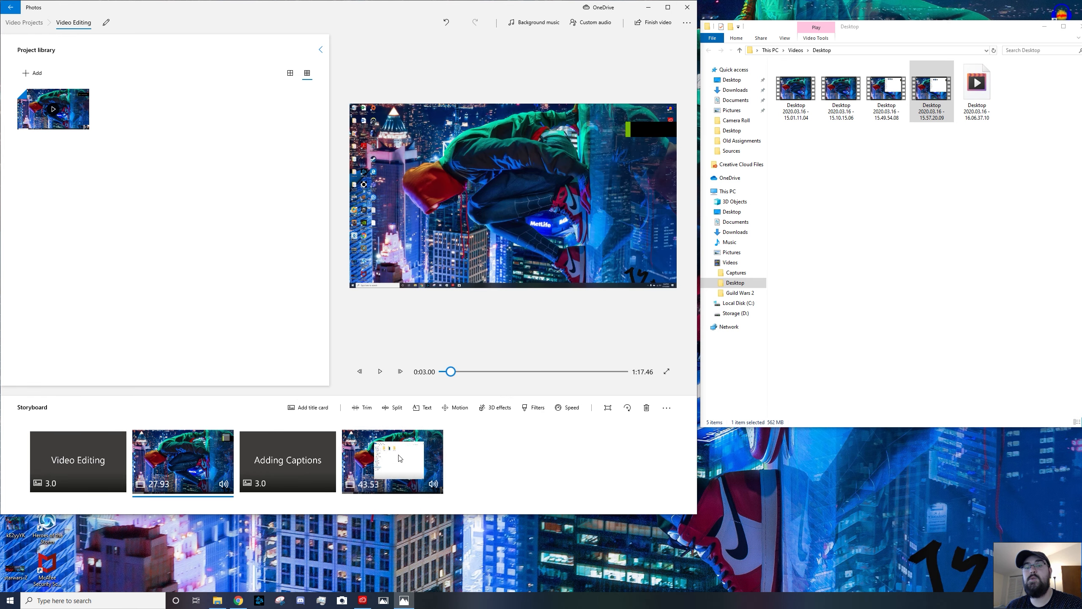
left_click(377, 461)
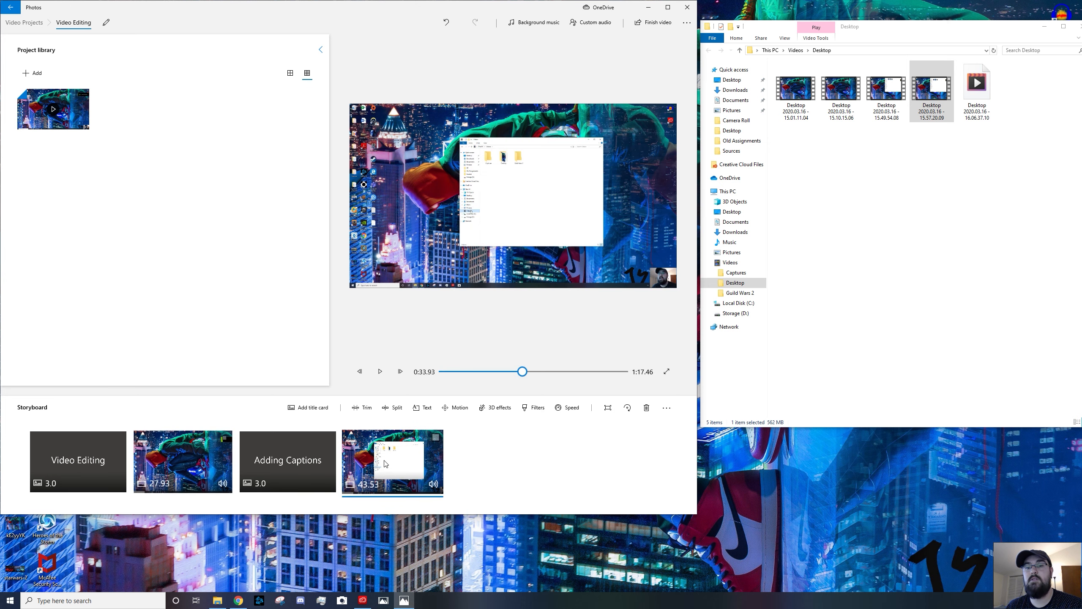
left_click(199, 480)
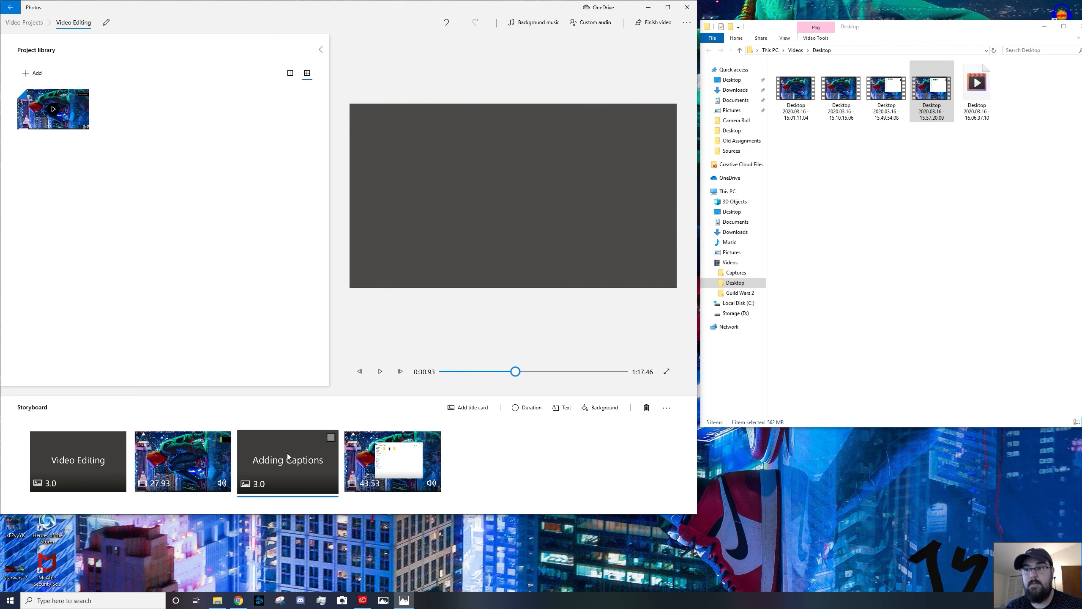
right_click(225, 461)
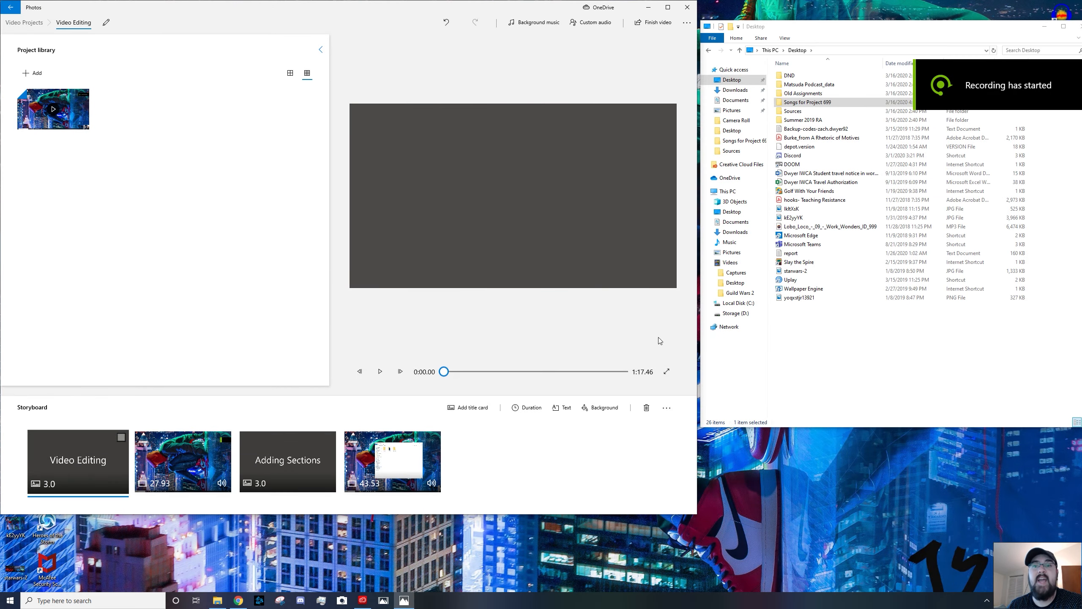
Add the Lobo_Loco_-_09_-_Work_Wonders_ID_999 MP3 from the Desktop as custom audio
left_click(545, 24)
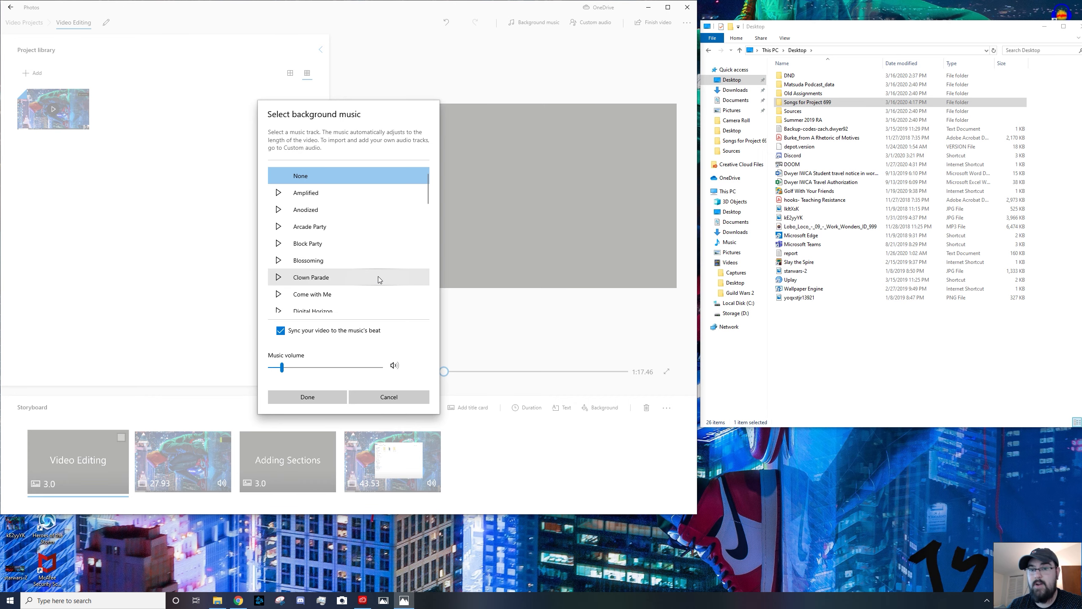
left_click(404, 399)
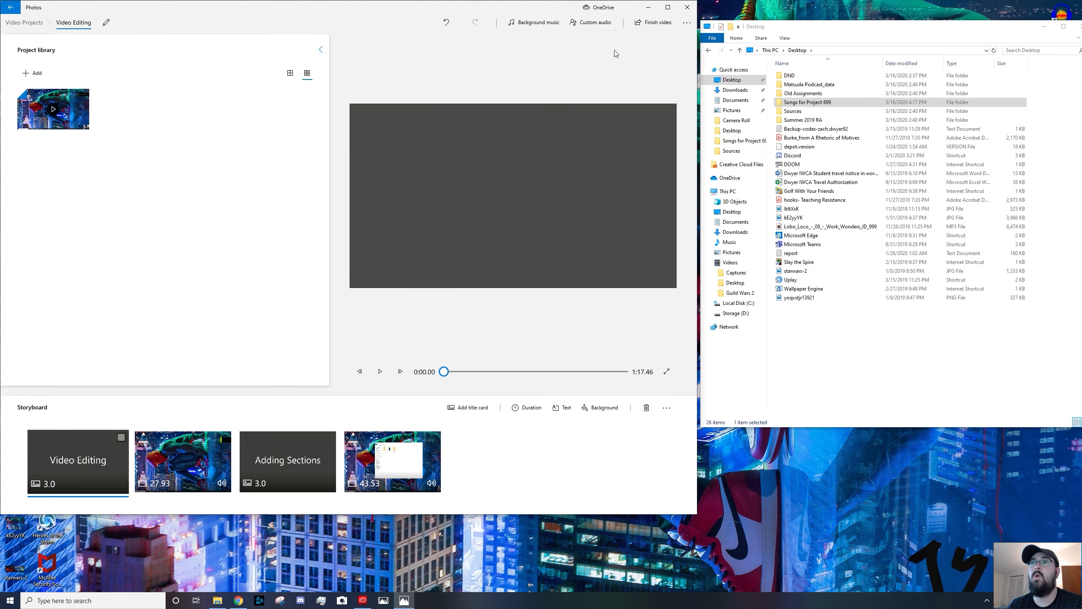
left_click(600, 25)
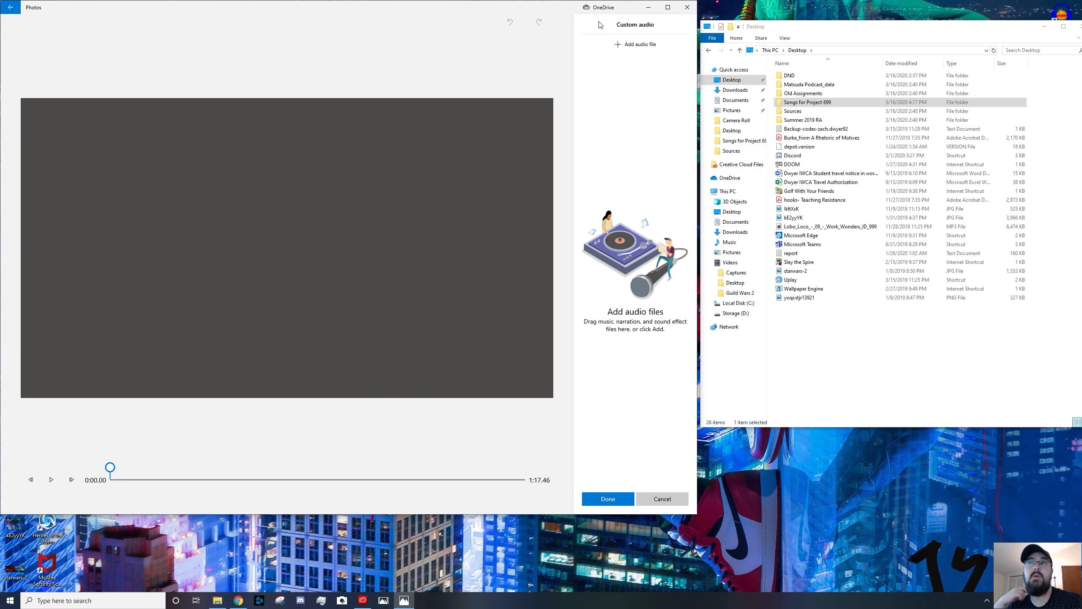
left_click(628, 45)
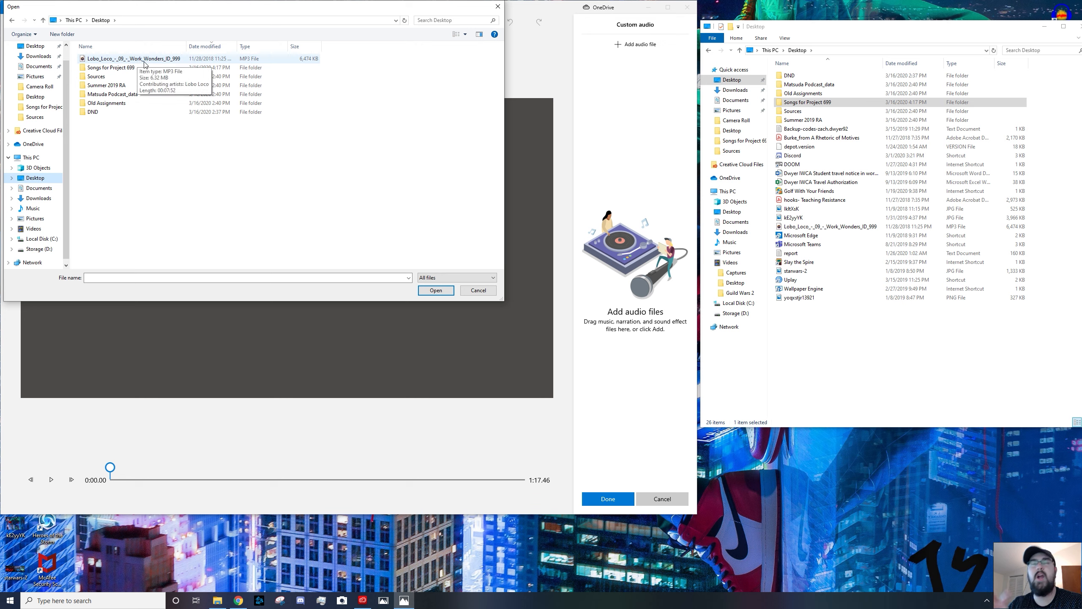
left_click(145, 65)
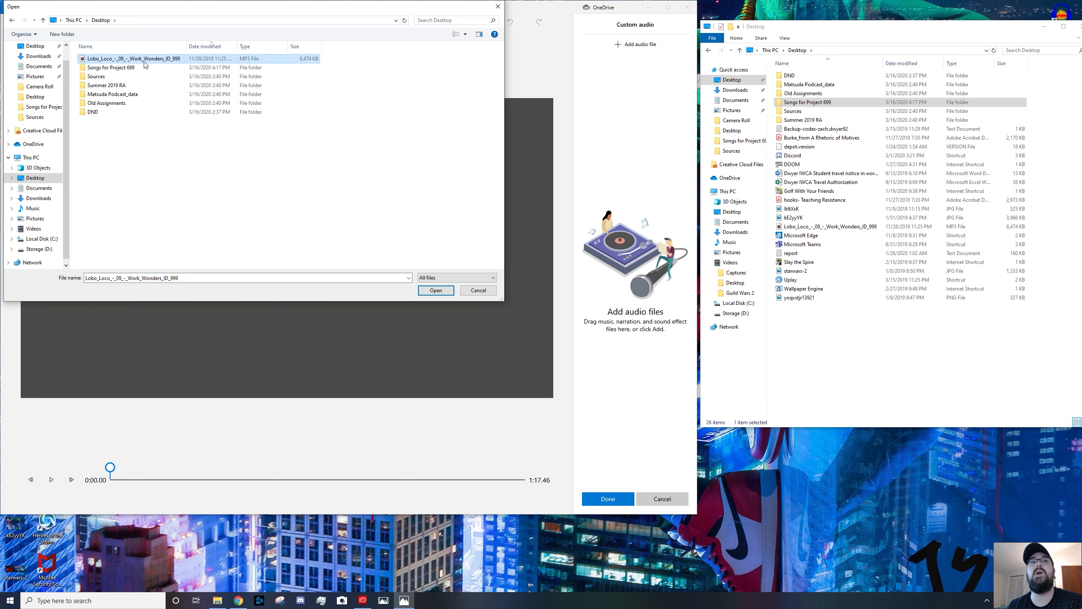
left_click(441, 291)
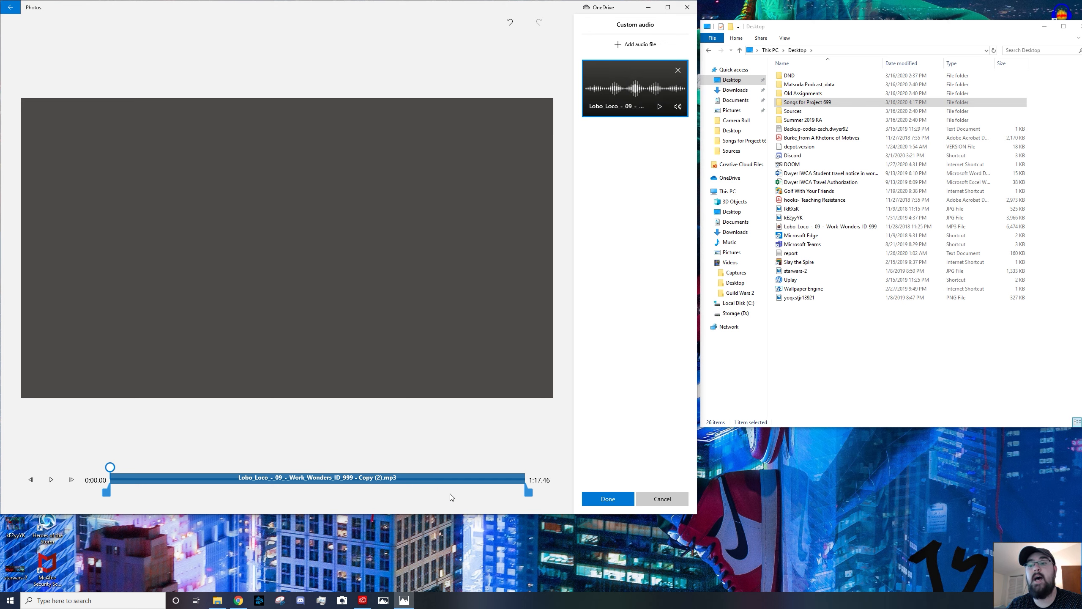
Shorten the music clip to about 13 seconds, set its volume to 61 and enable Fade out
left_click_drag(529, 493, 175, 471)
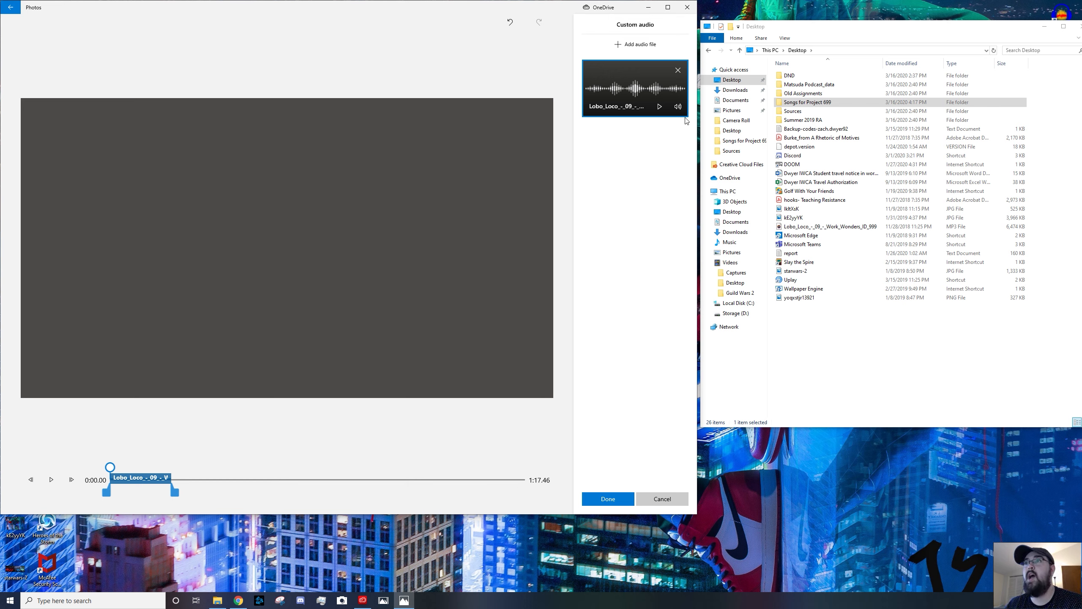
left_click(677, 107)
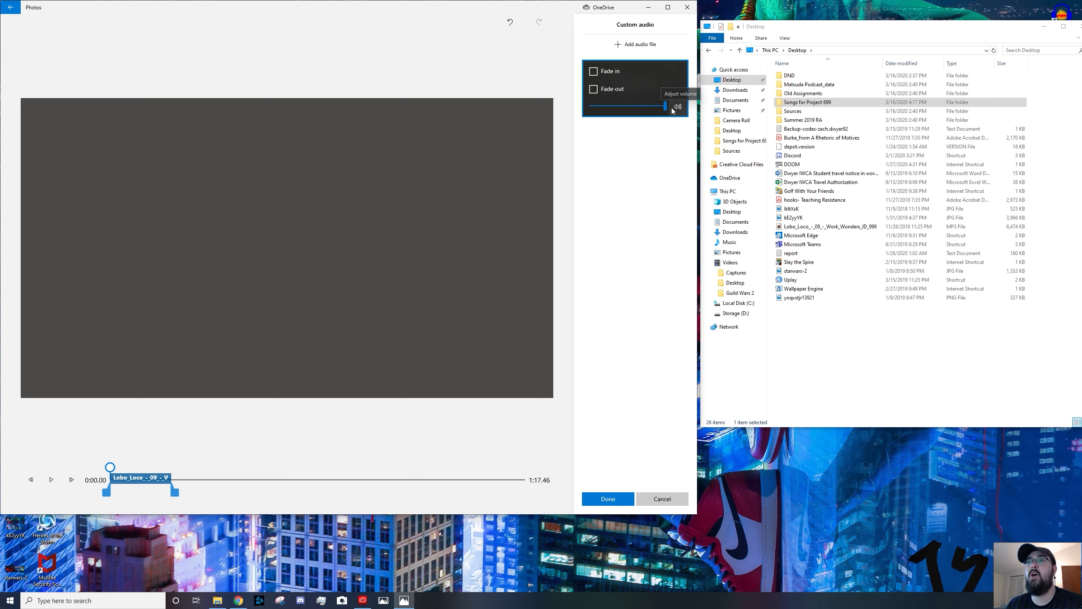
mouse_move(666, 105)
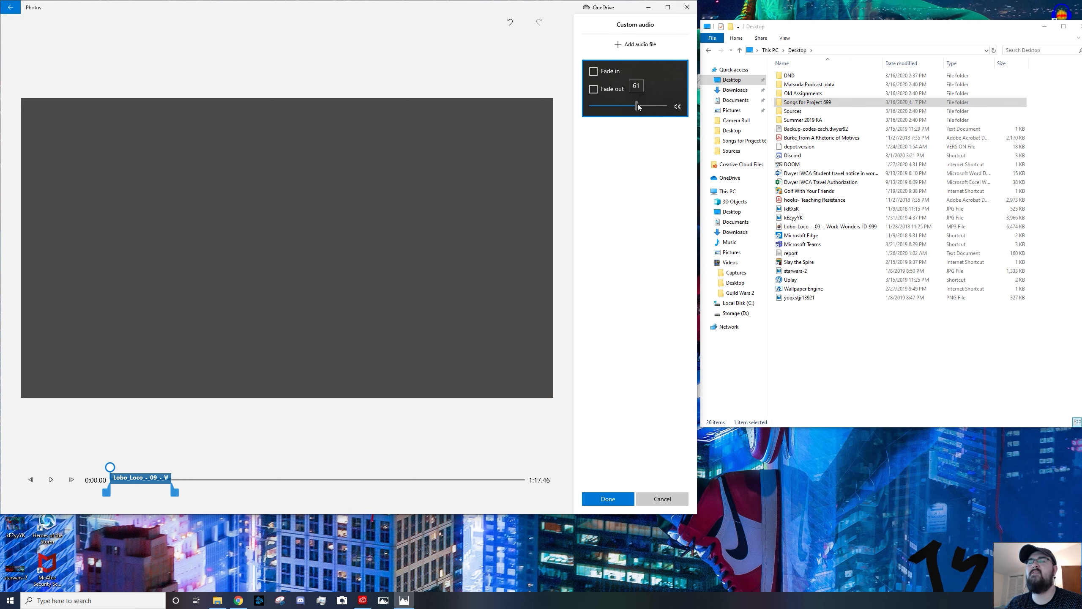
left_click(594, 88)
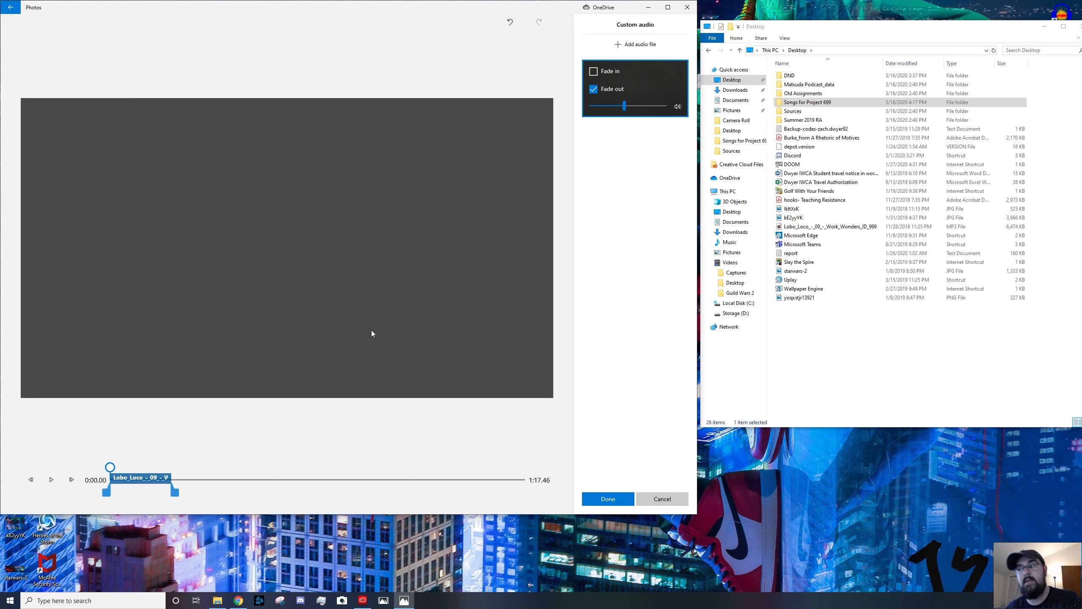
Play the preview with the music to check it, then apply the custom audio
left_click(52, 480)
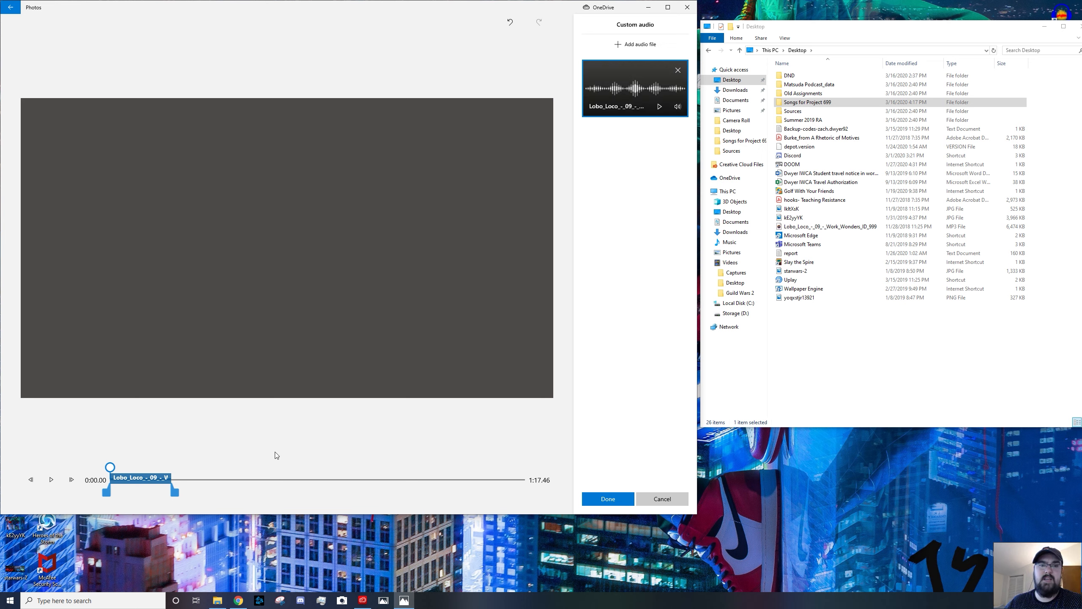
left_click(51, 479)
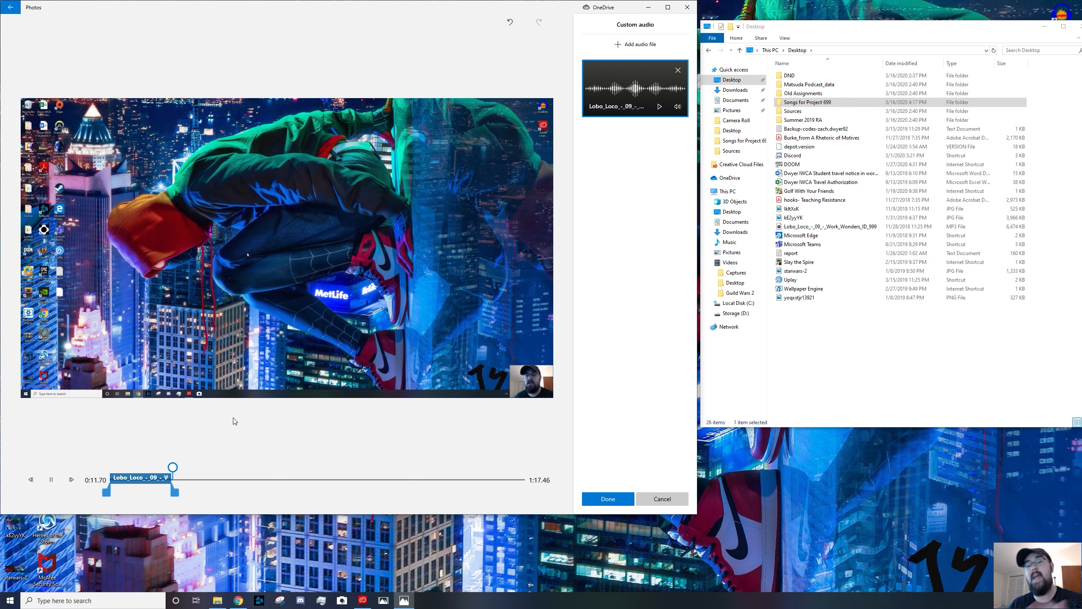
left_click(51, 479)
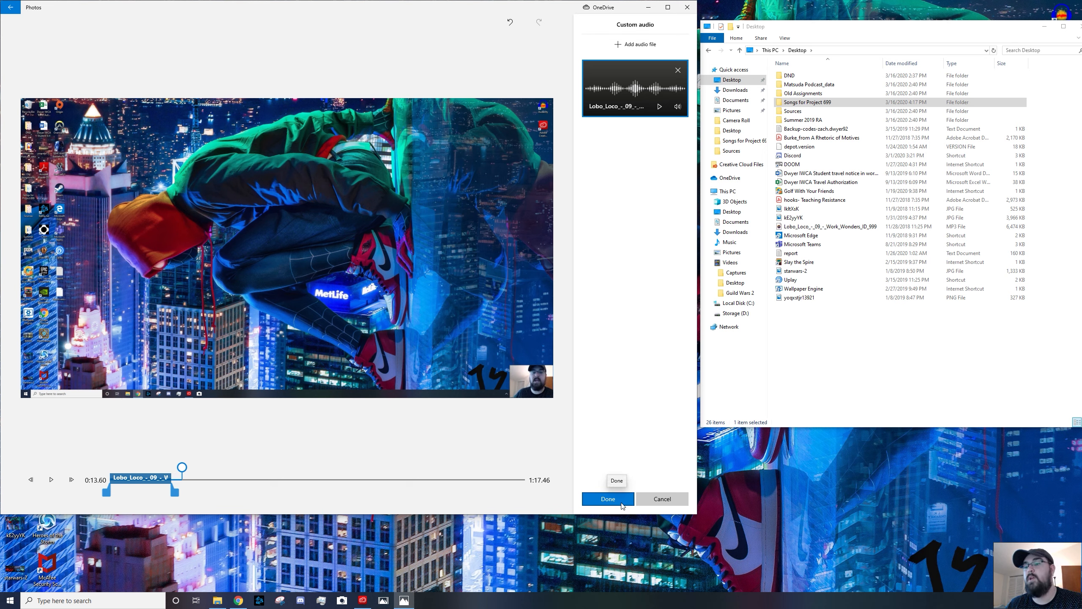
left_click(608, 499)
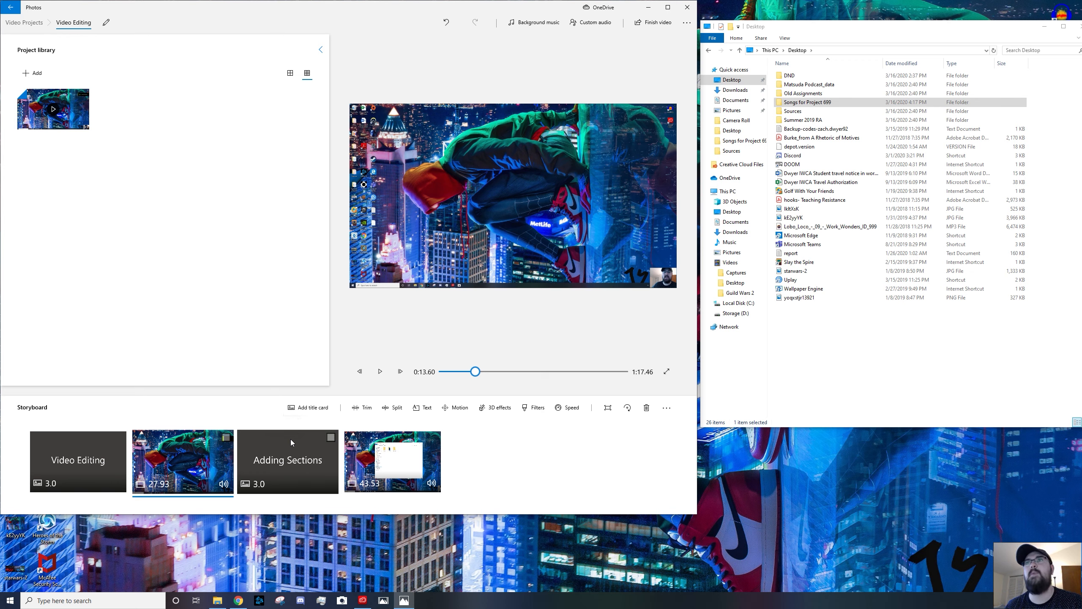
Export the finished video at High 1080p quality as "Video Editing Video Eng 104" in Pictures
left_click(656, 26)
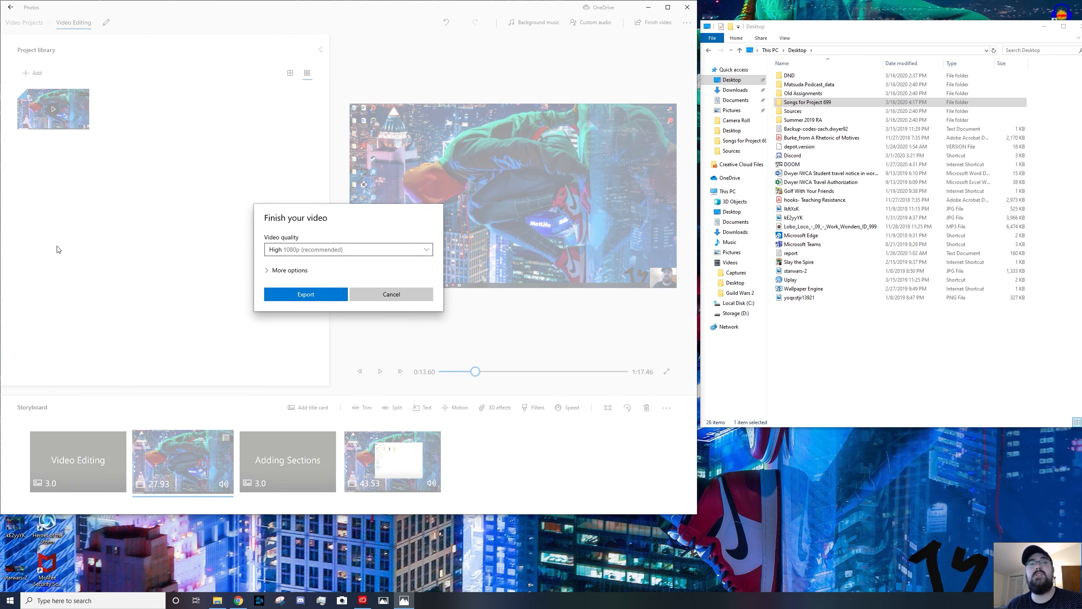
left_click(317, 250)
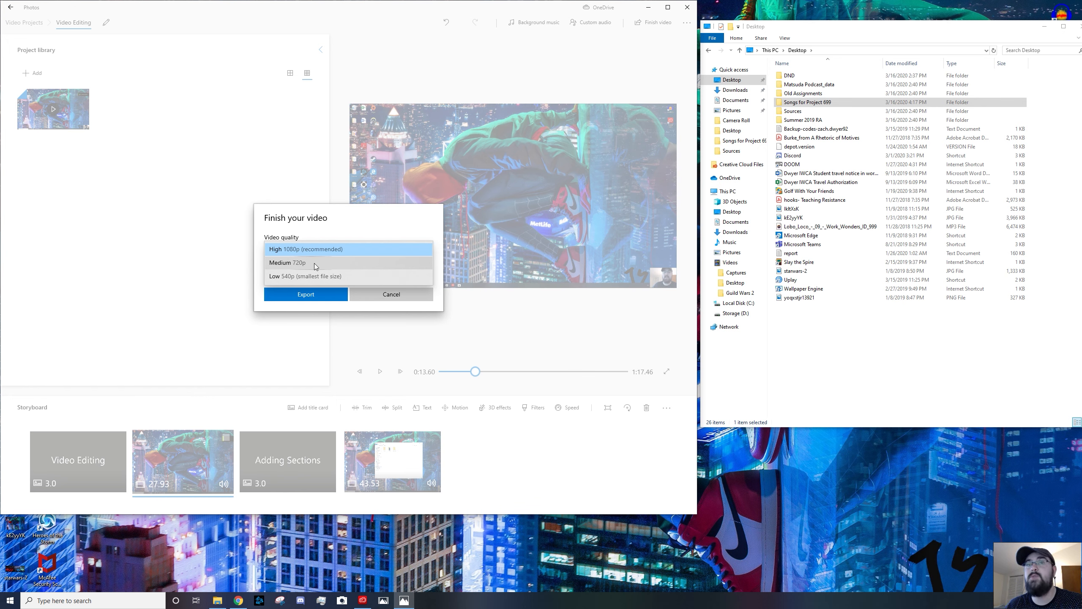
left_click(323, 254)
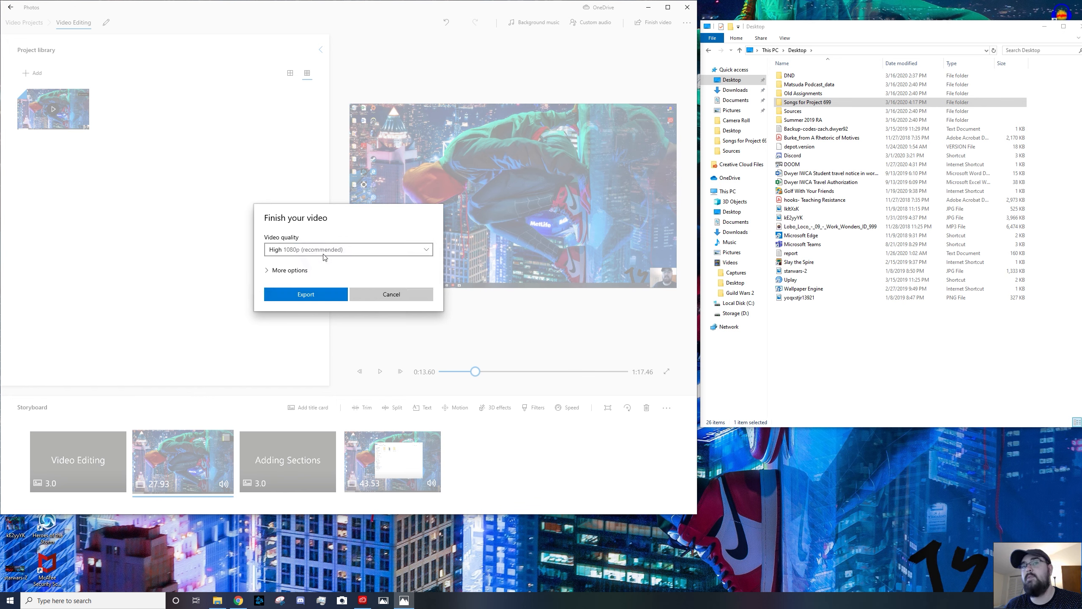
left_click(317, 298)
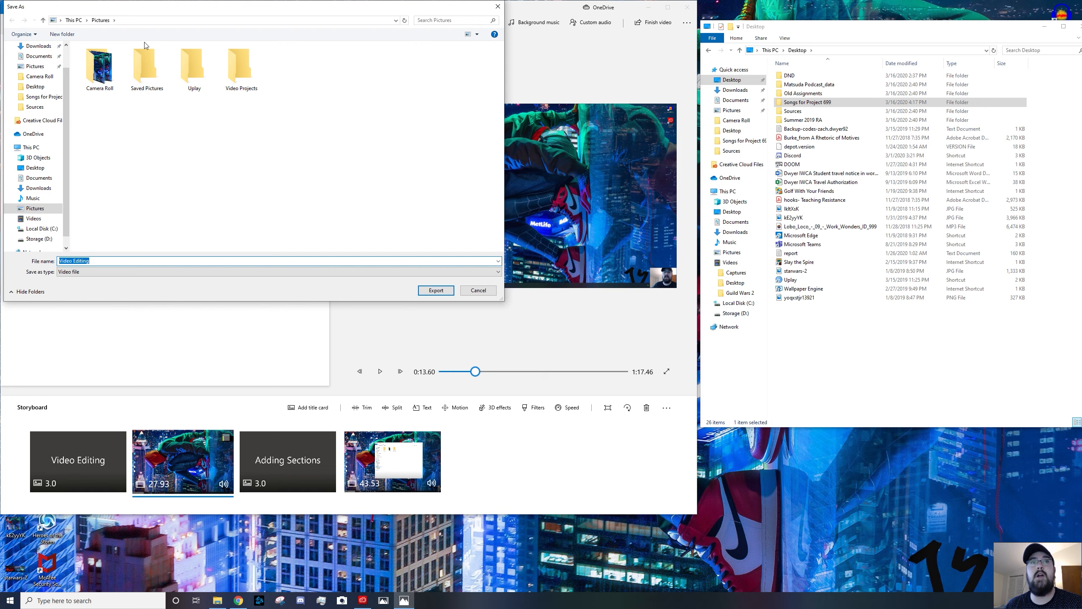
left_click(98, 260)
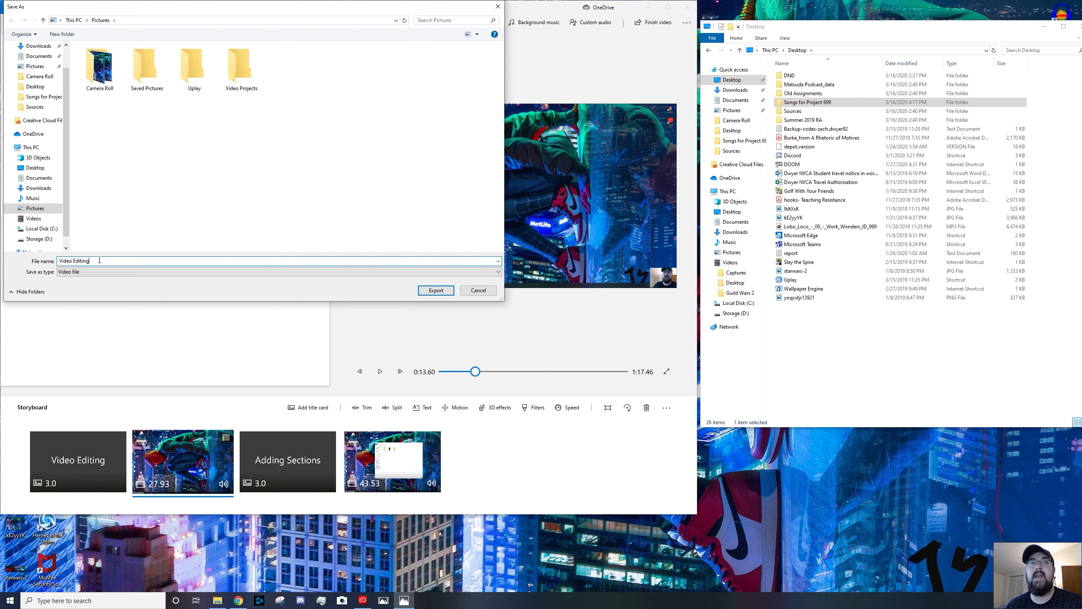
type("Video Eng 104")
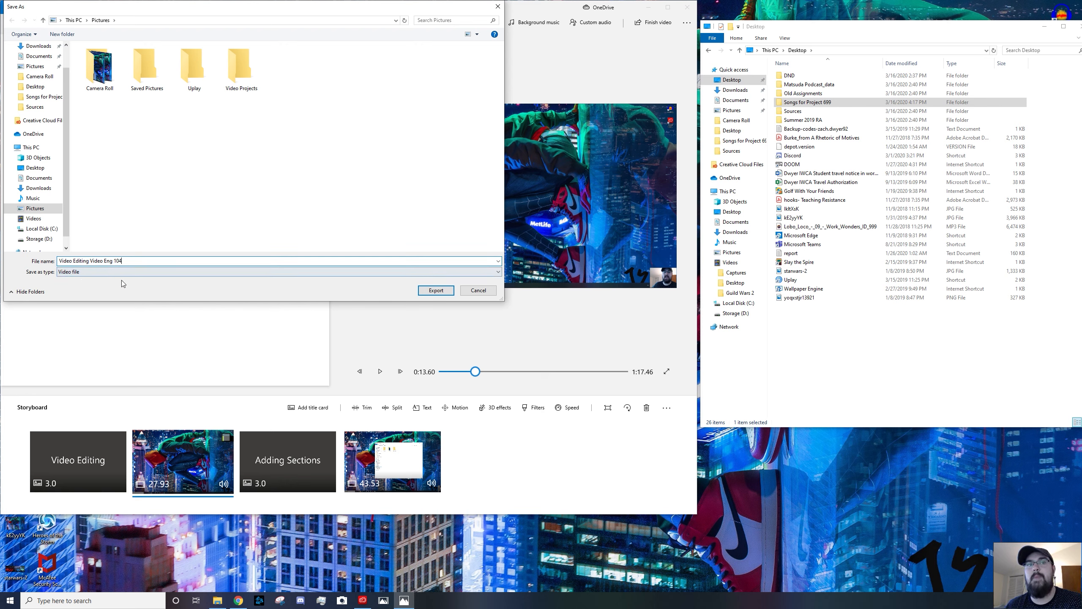
left_click(447, 292)
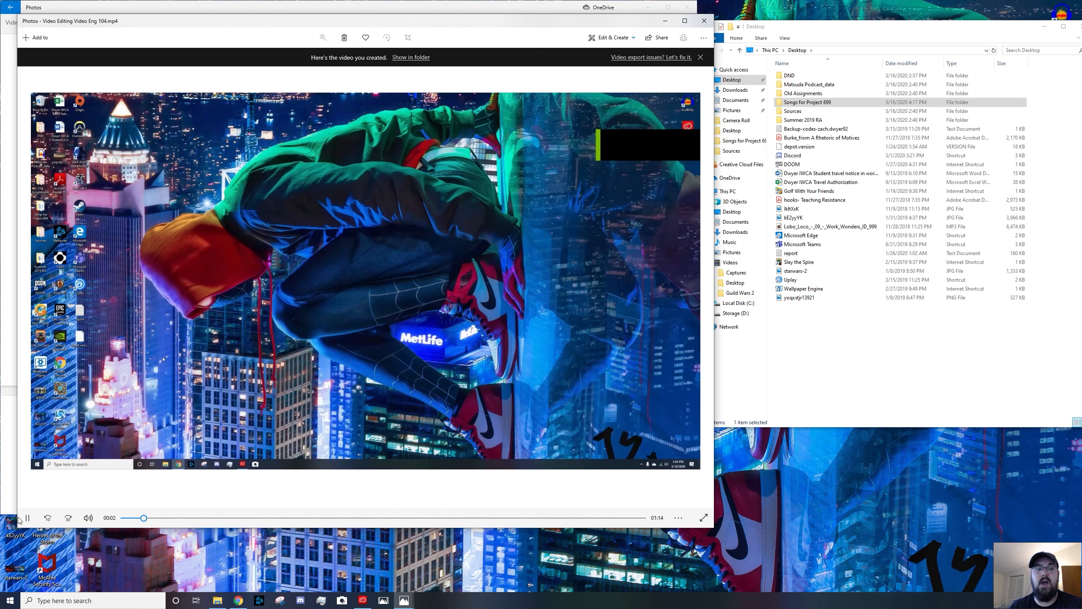
Play back the exported video maximized to review it
left_click(27, 518)
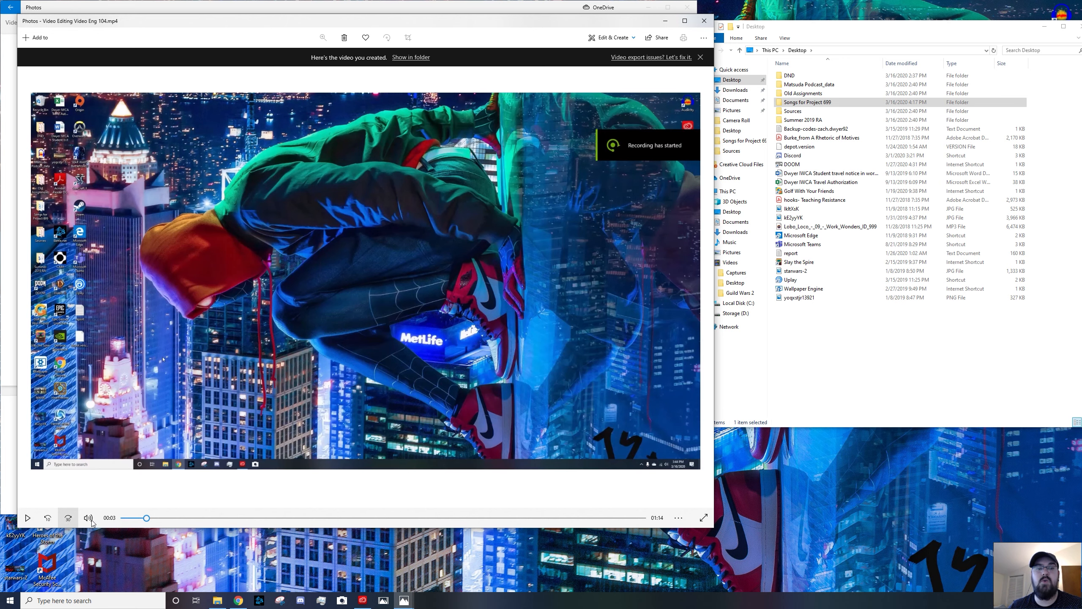
left_click_drag(146, 518, 122, 519)
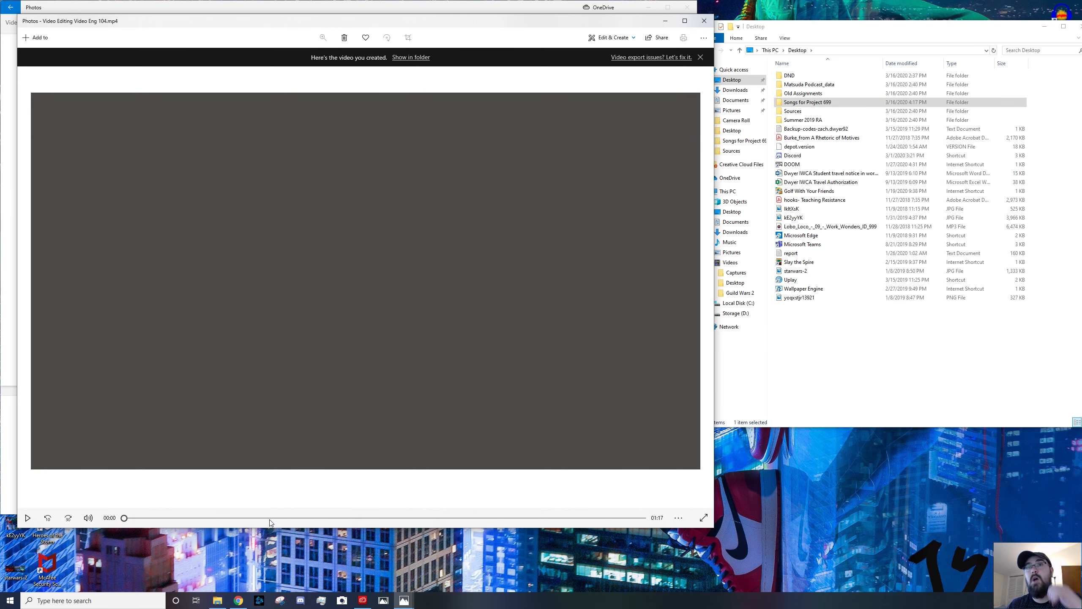
left_click_drag(454, 22, 620, 40)
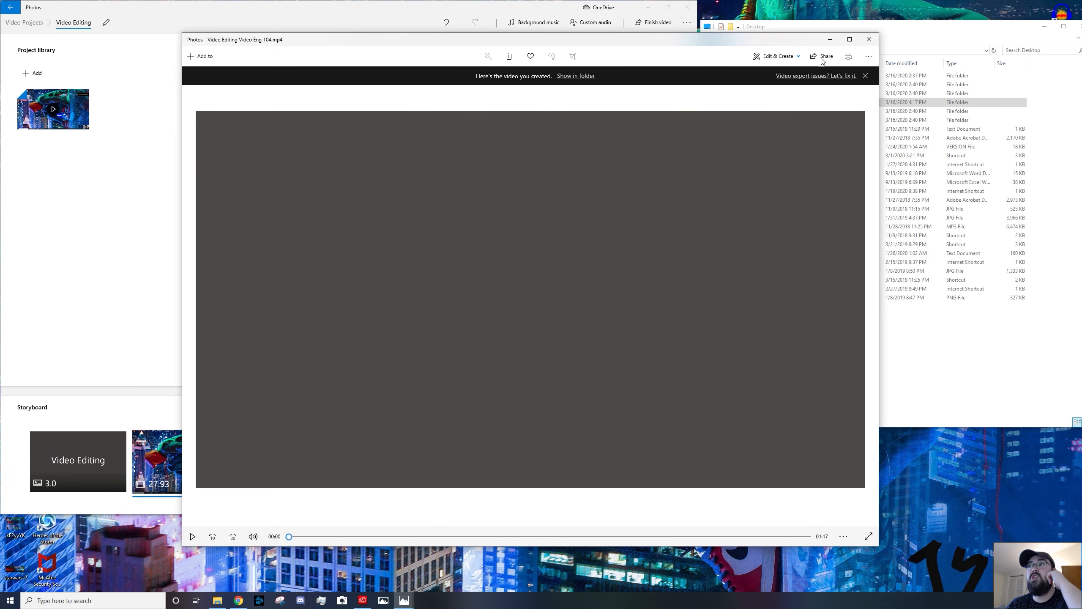
left_click(851, 42)
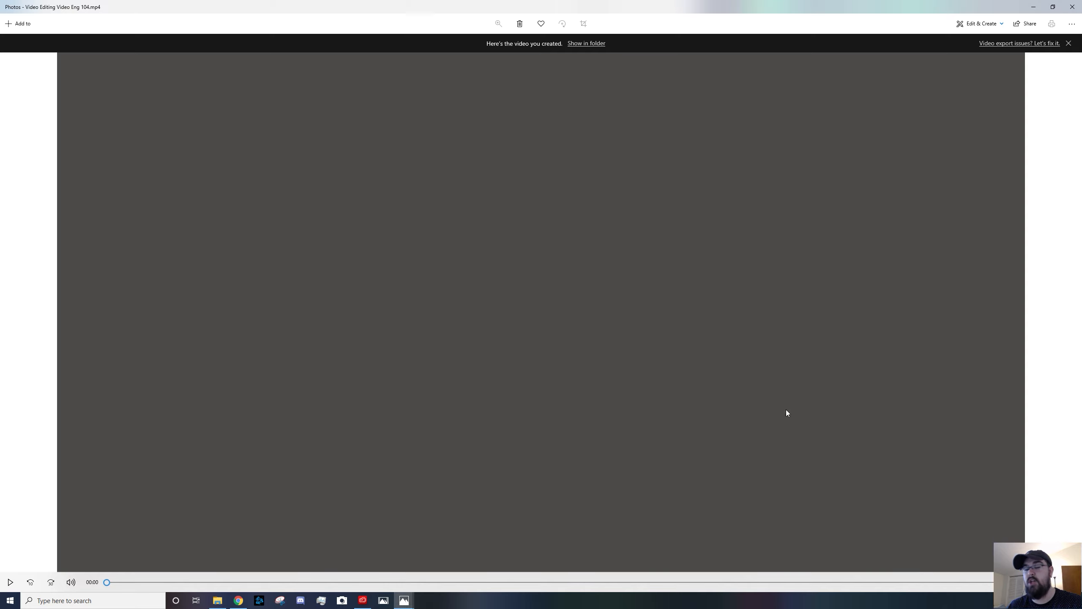
left_click(750, 304)
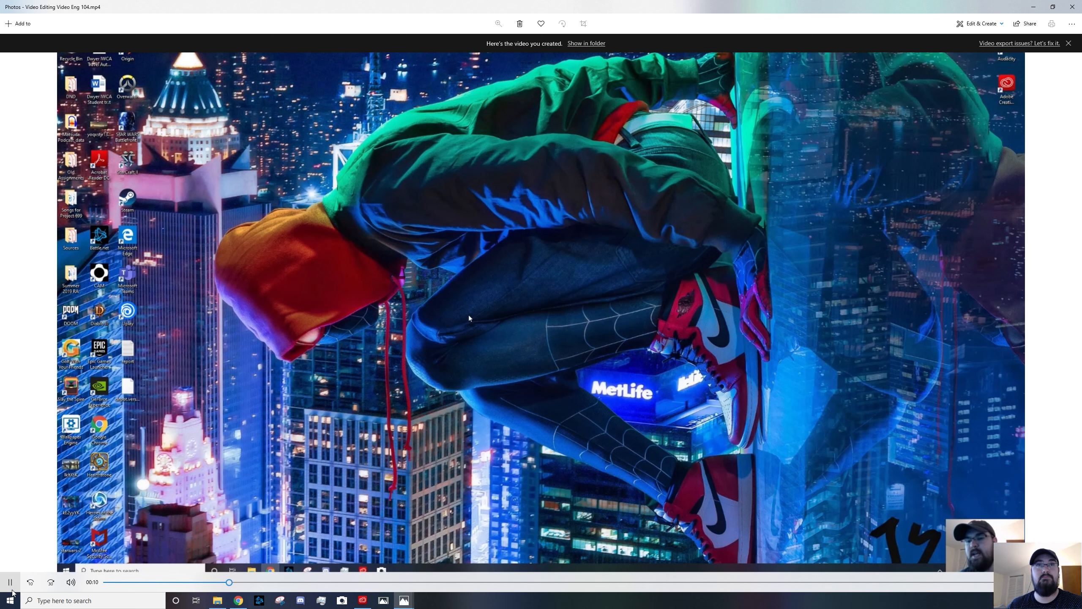
left_click(16, 587)
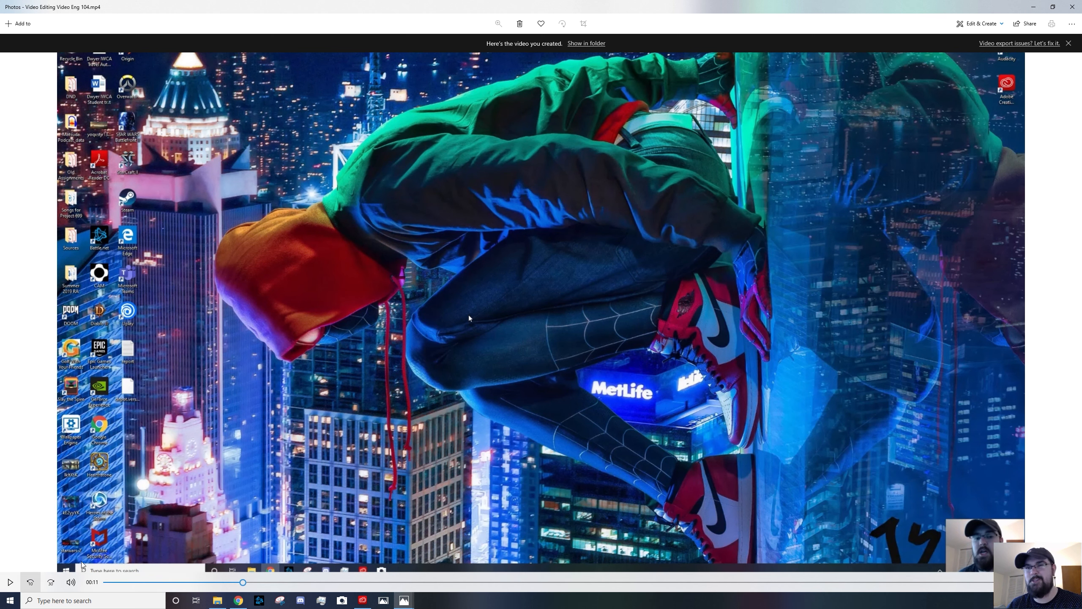